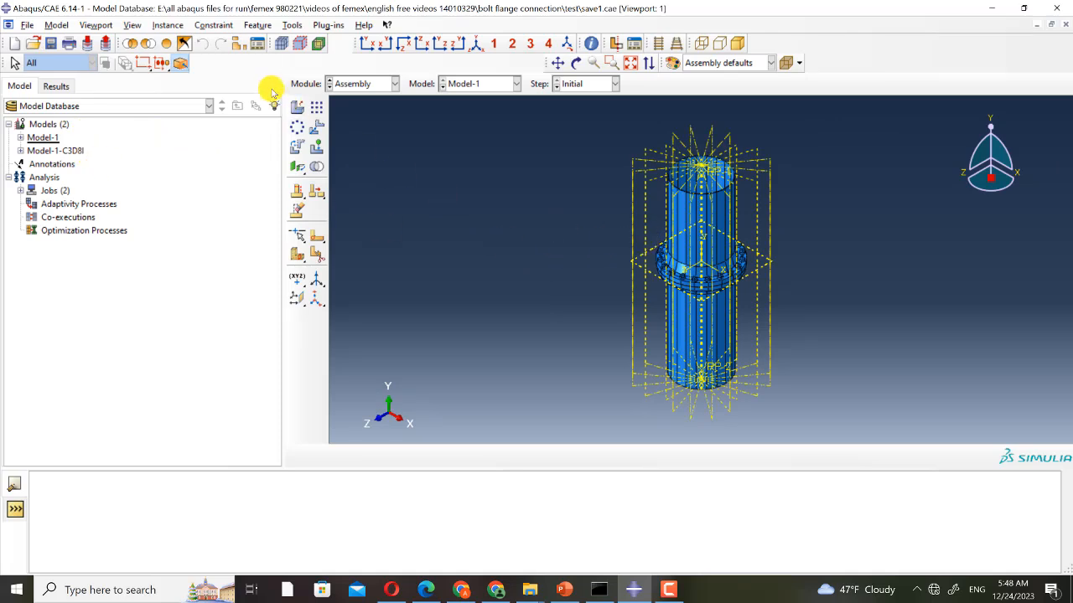
- Create a display group that removes all flange and bolt datum planes from the viewport
click(235, 43)
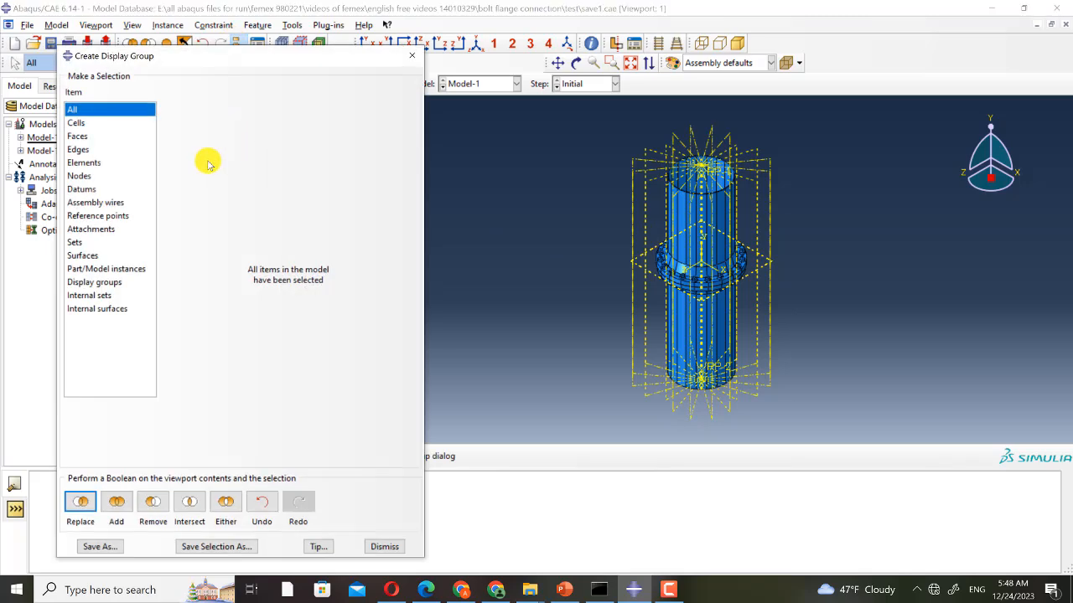
click(83, 189)
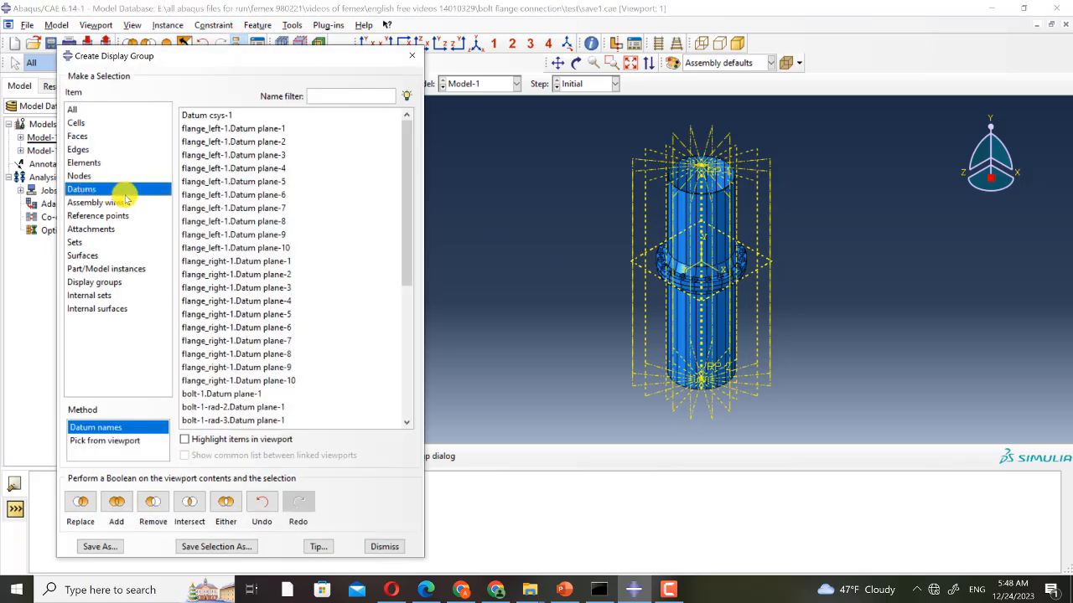
click(283, 129)
scroll(408, 411, down, 6)
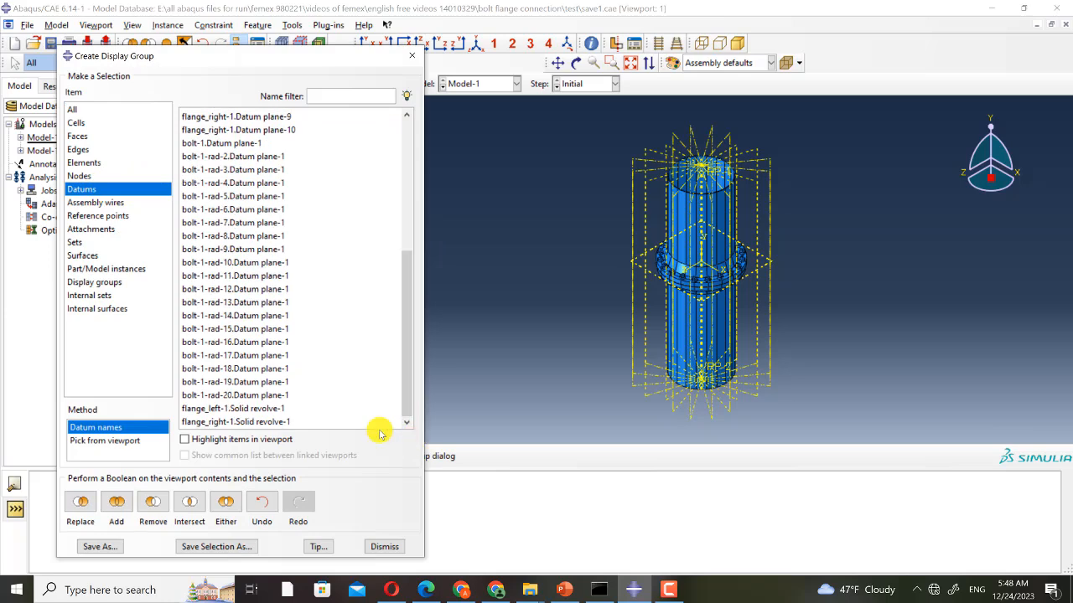
shift+click(279, 396)
click(149, 511)
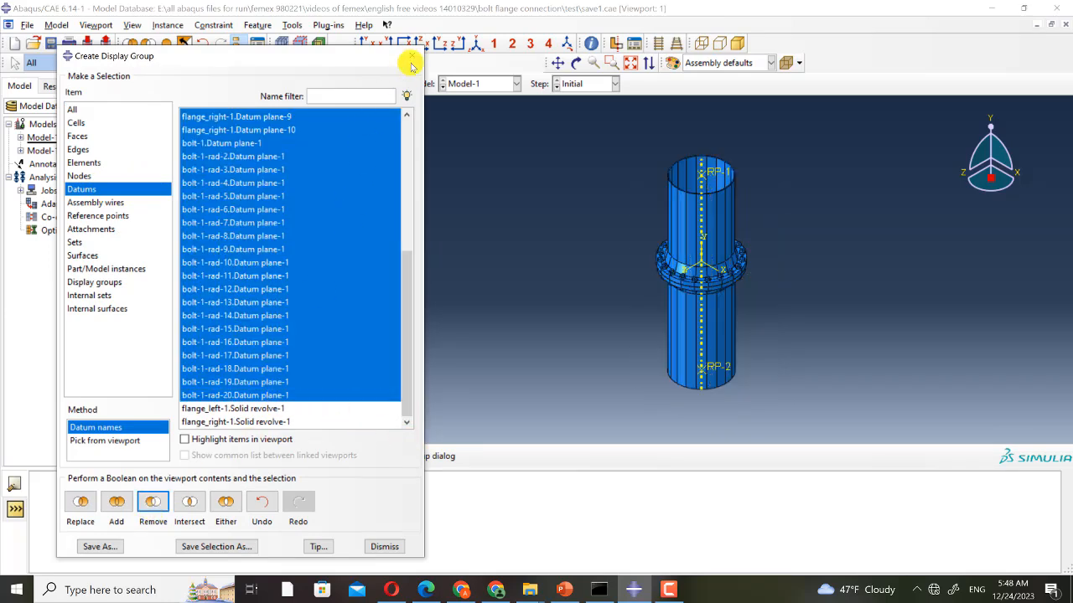
click(412, 59)
- Open the Step module and review the pre tension step's basic, incrementation and other settings
ctrl+alt+drag(637, 339, 736, 334)
scroll(690, 342, down, 5)
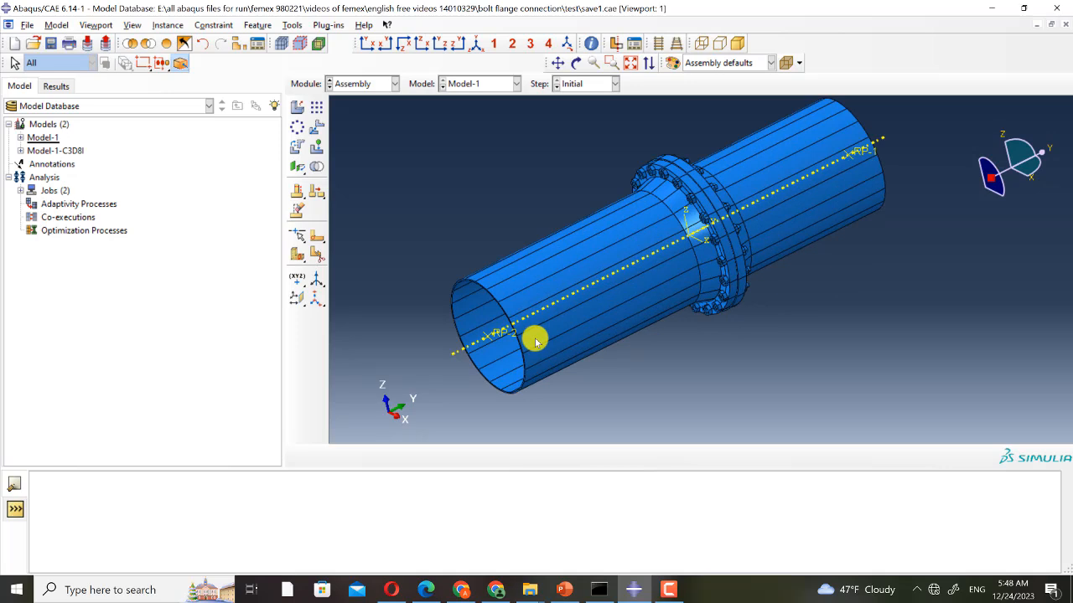
click(375, 84)
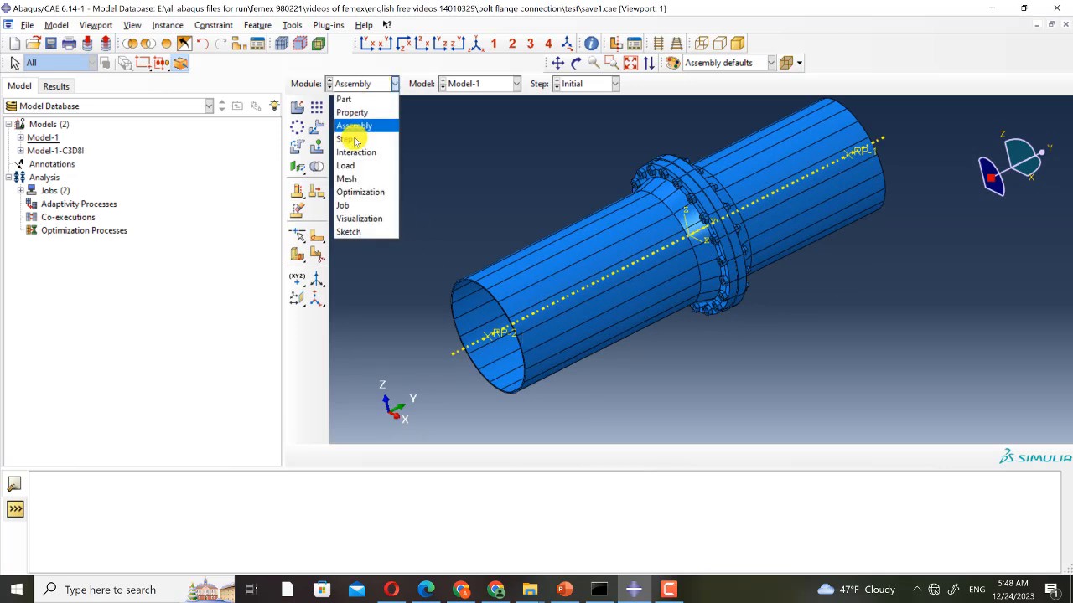
click(353, 140)
click(319, 110)
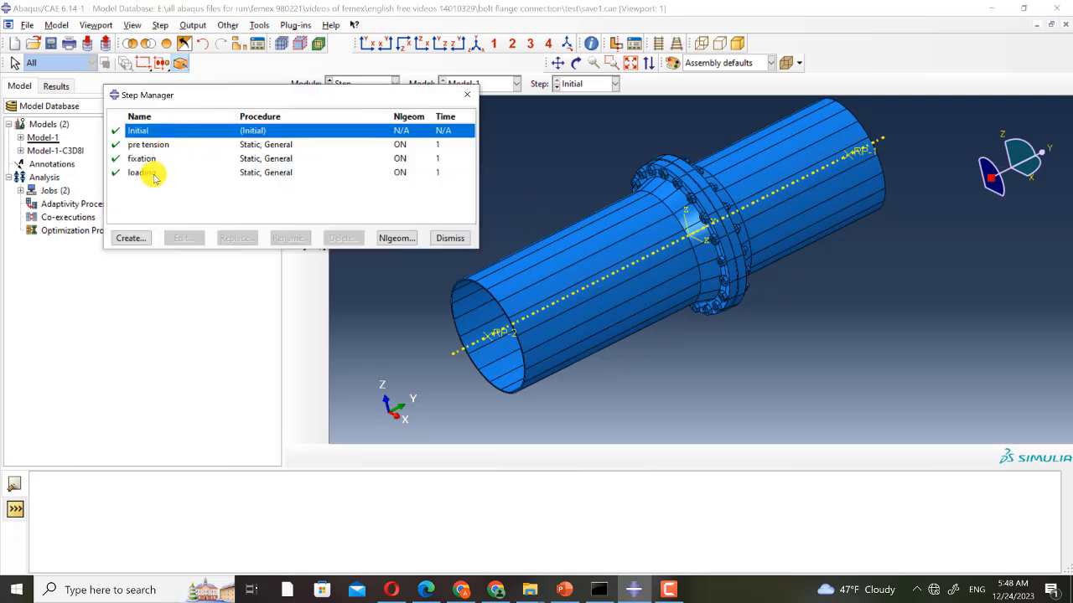
click(172, 147)
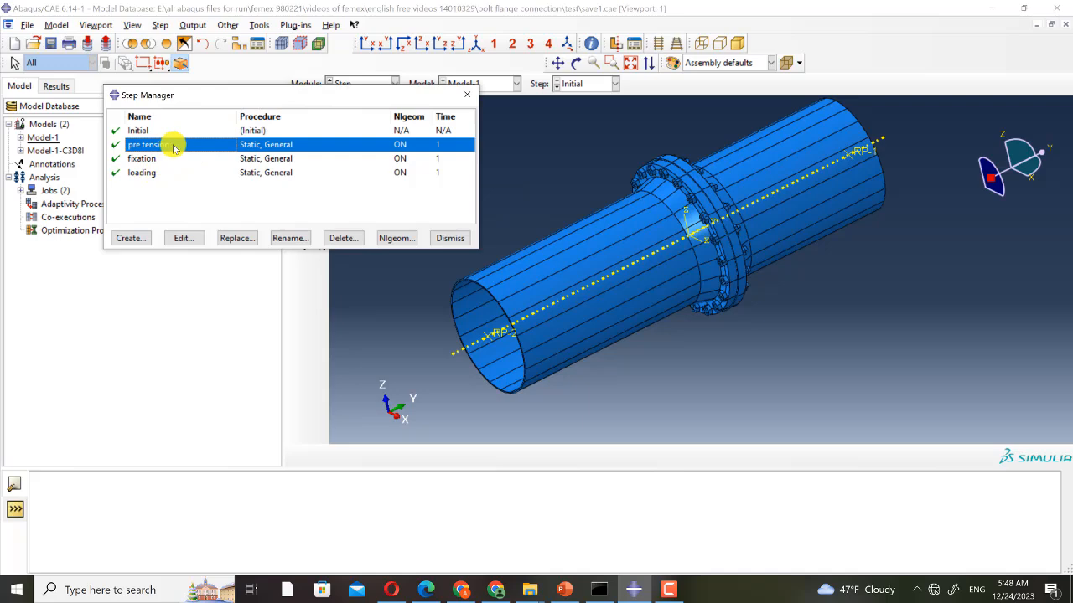
click(183, 239)
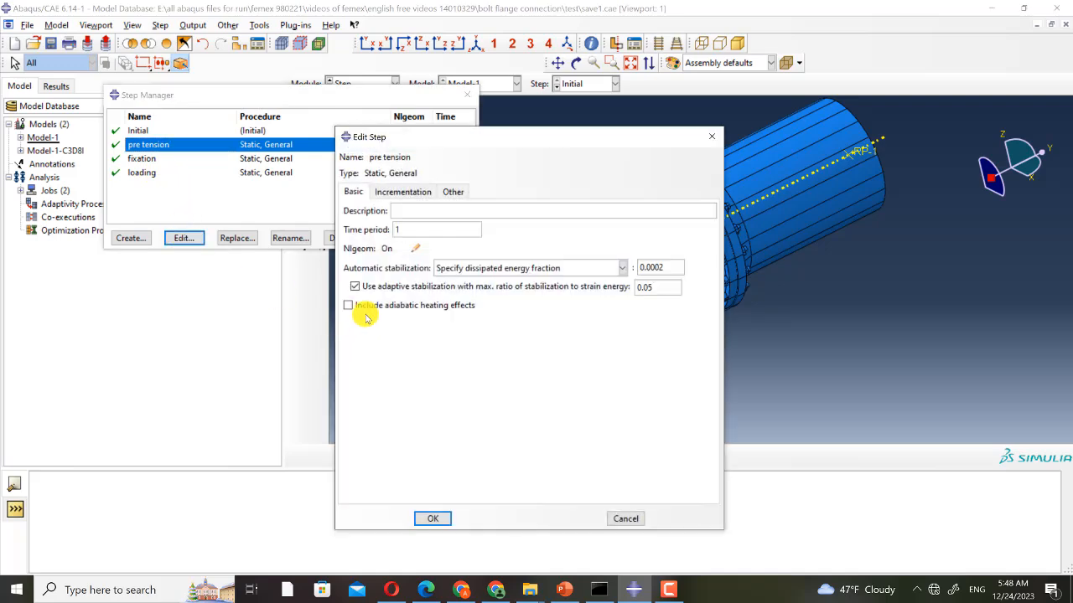
click(401, 192)
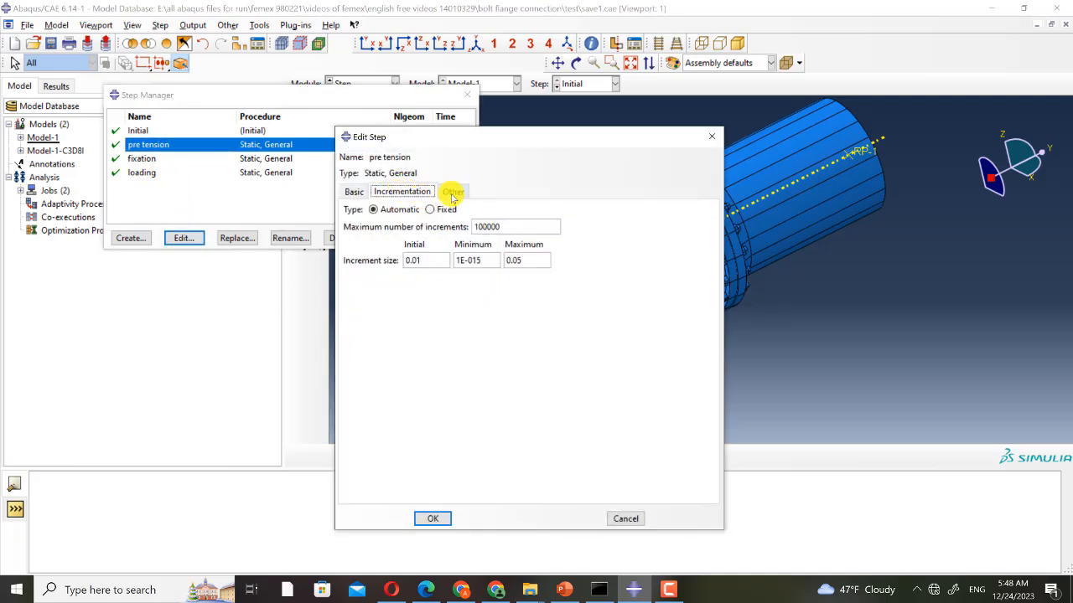
click(452, 193)
click(434, 519)
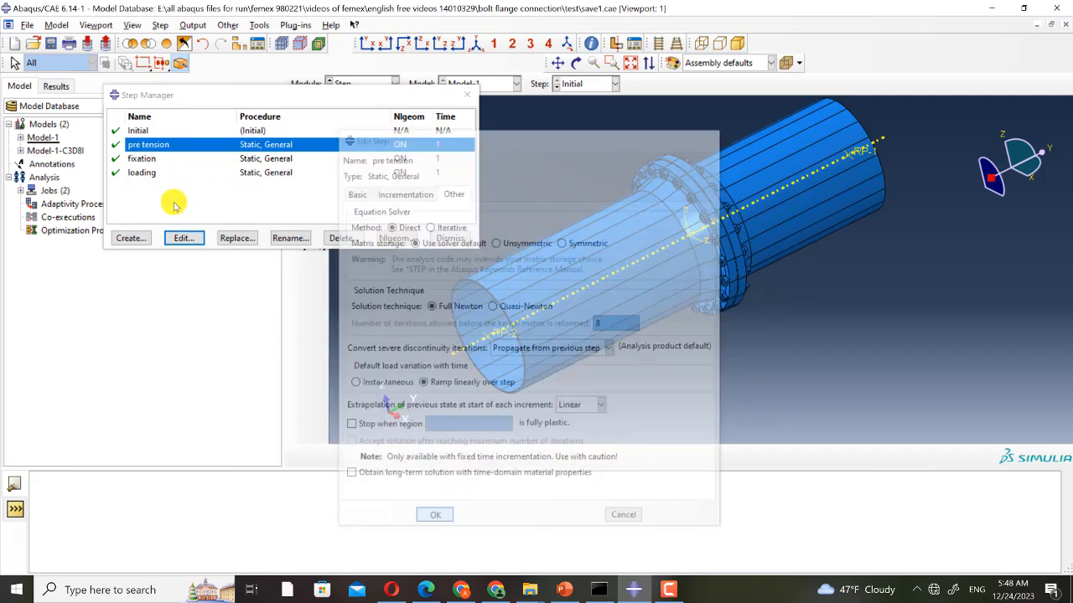
- Review the fixation step's basic and incrementation settings
click(144, 160)
click(183, 238)
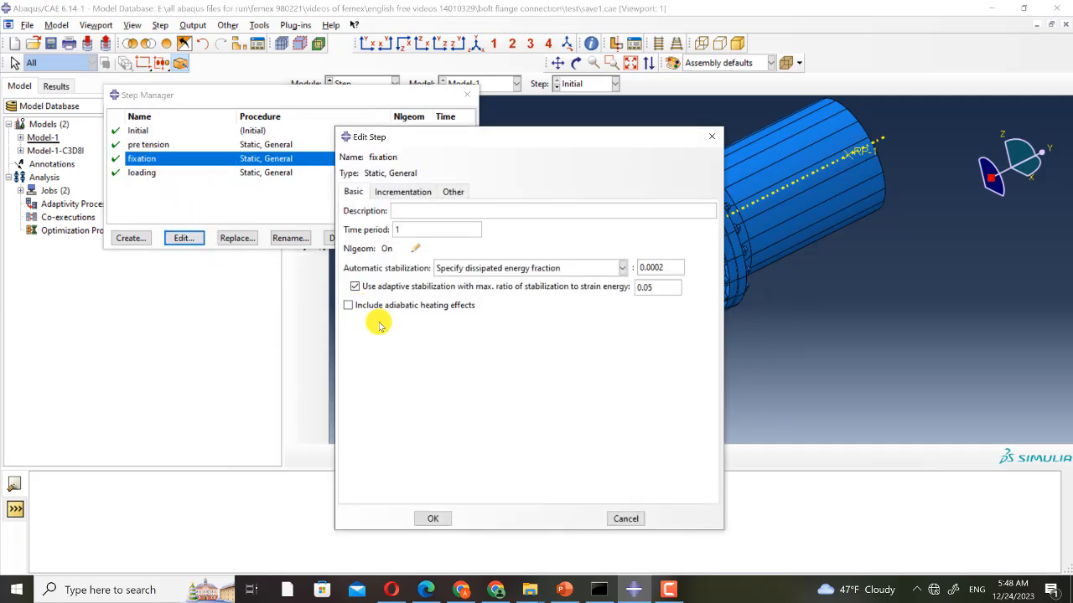
click(410, 196)
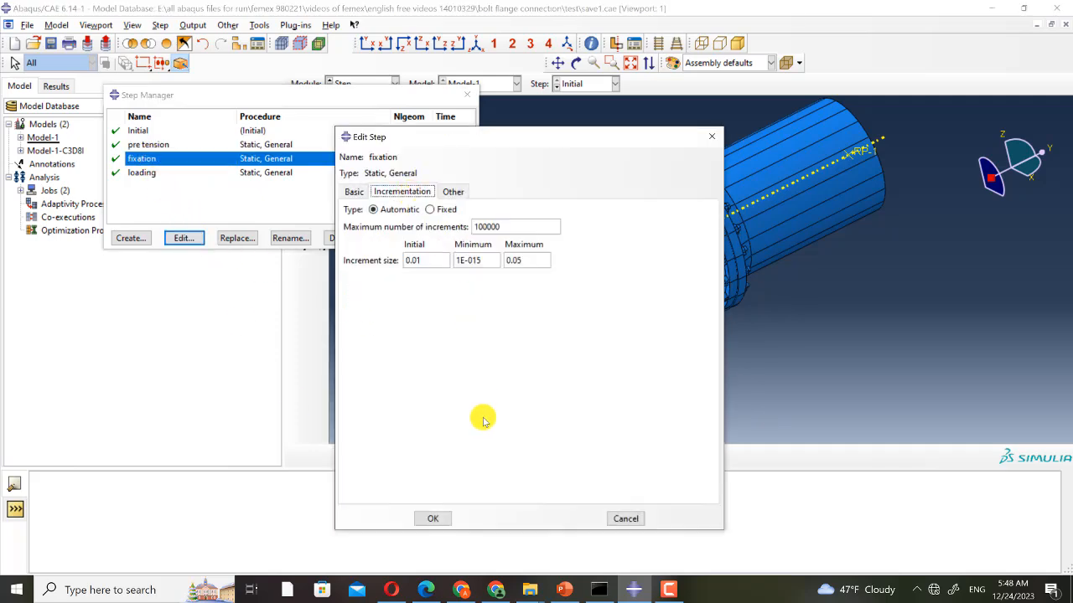
click(433, 518)
- Review the loading step's incrementation settings and close the step manager
click(144, 172)
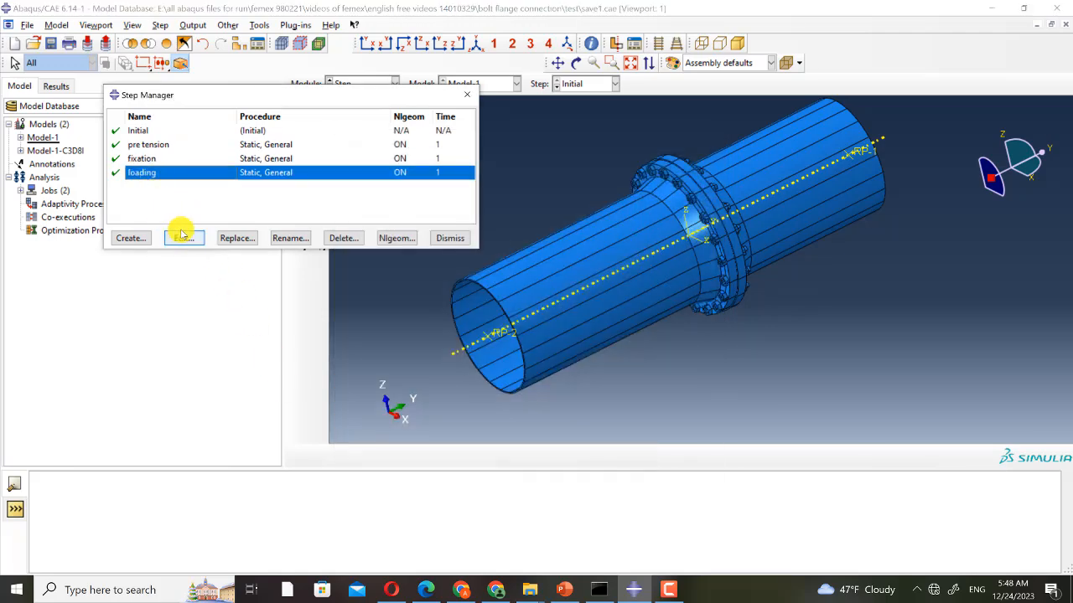
click(183, 237)
click(404, 193)
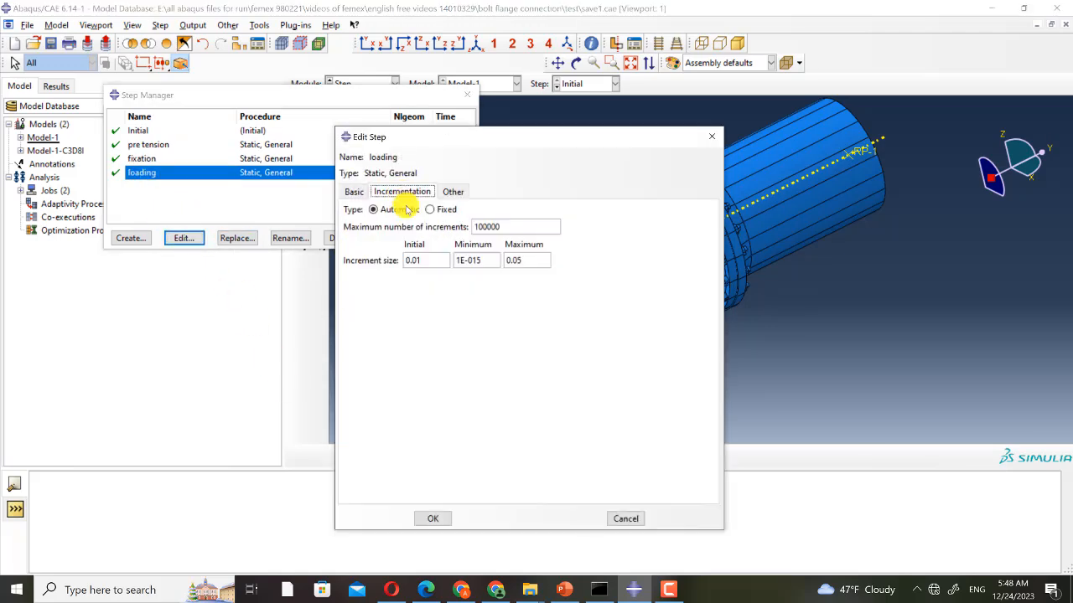
click(449, 520)
click(467, 95)
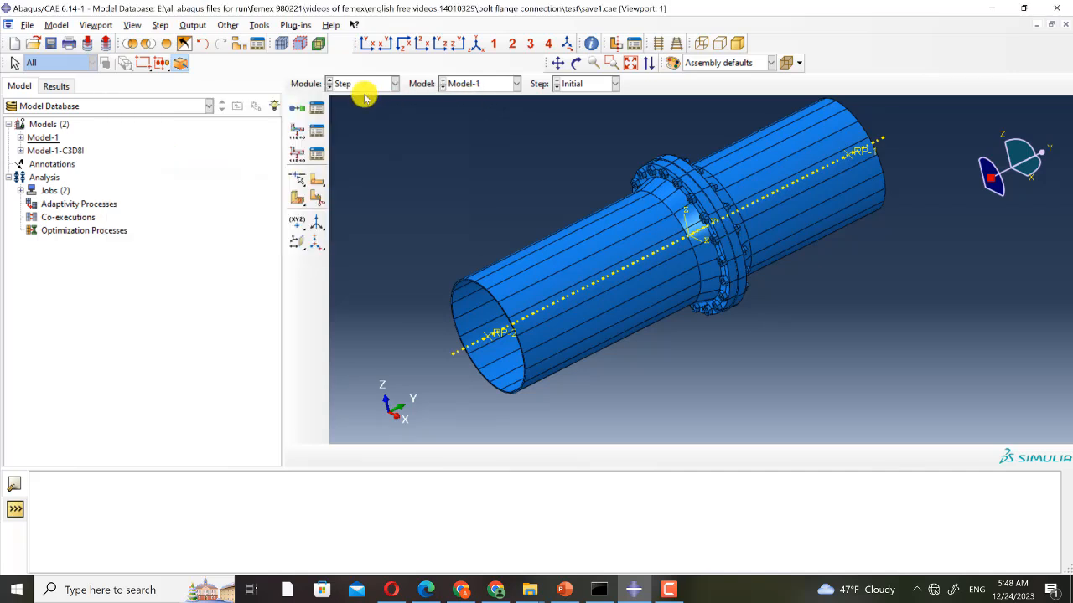
- In the Load module with the pre tension step active, inspect the bolt1 bolt load definition
click(362, 85)
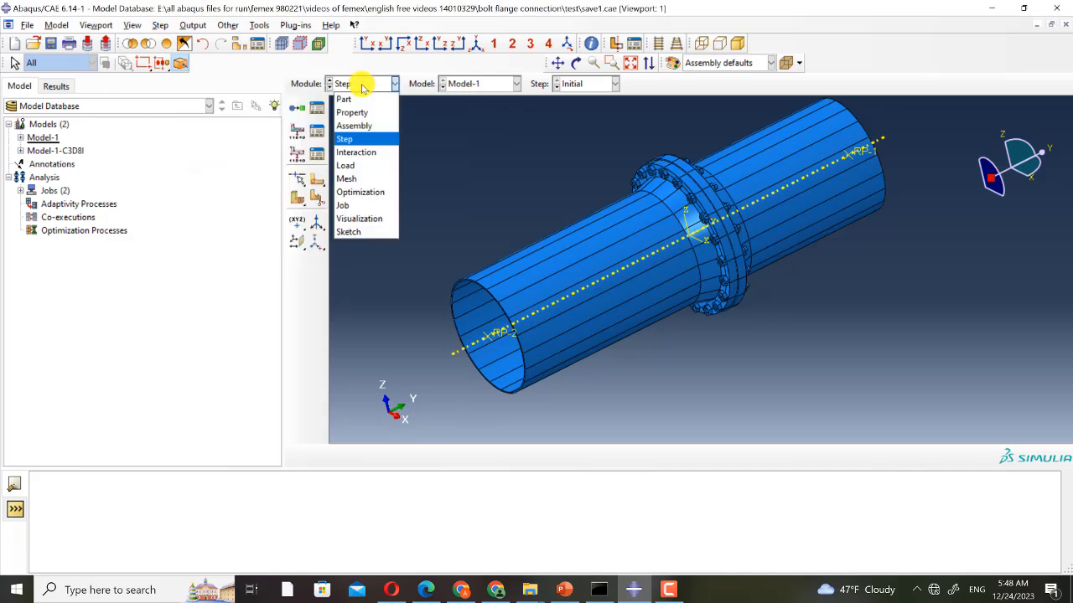
click(350, 168)
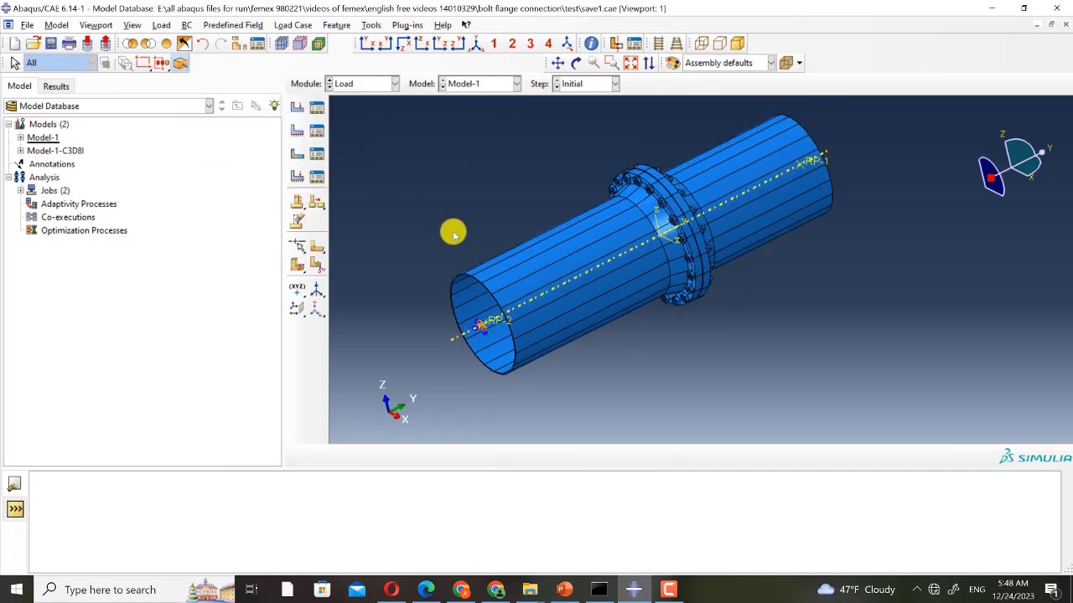
click(588, 83)
click(581, 104)
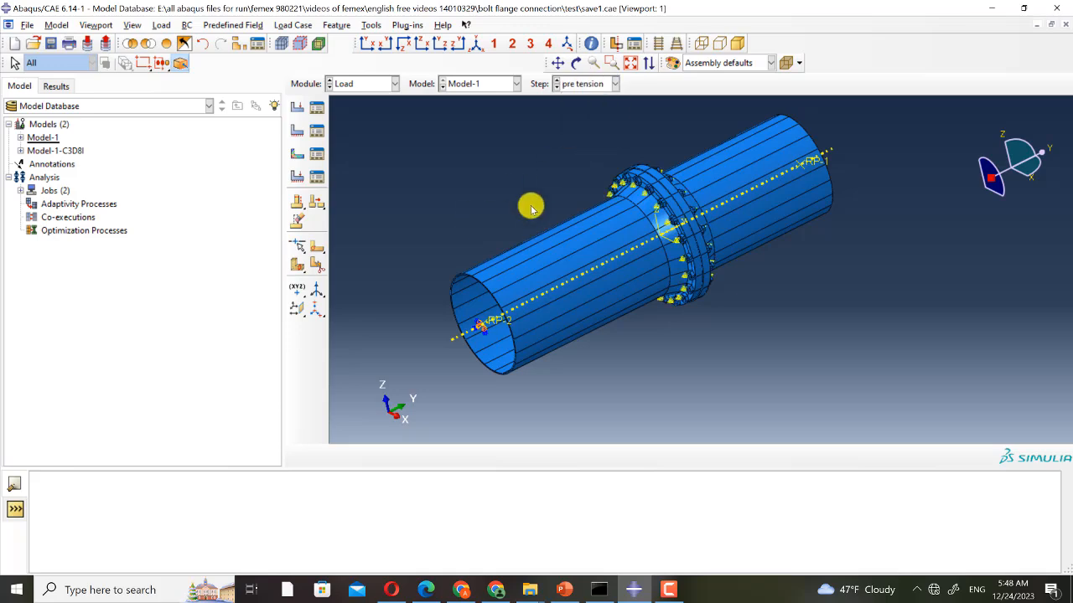
click(317, 107)
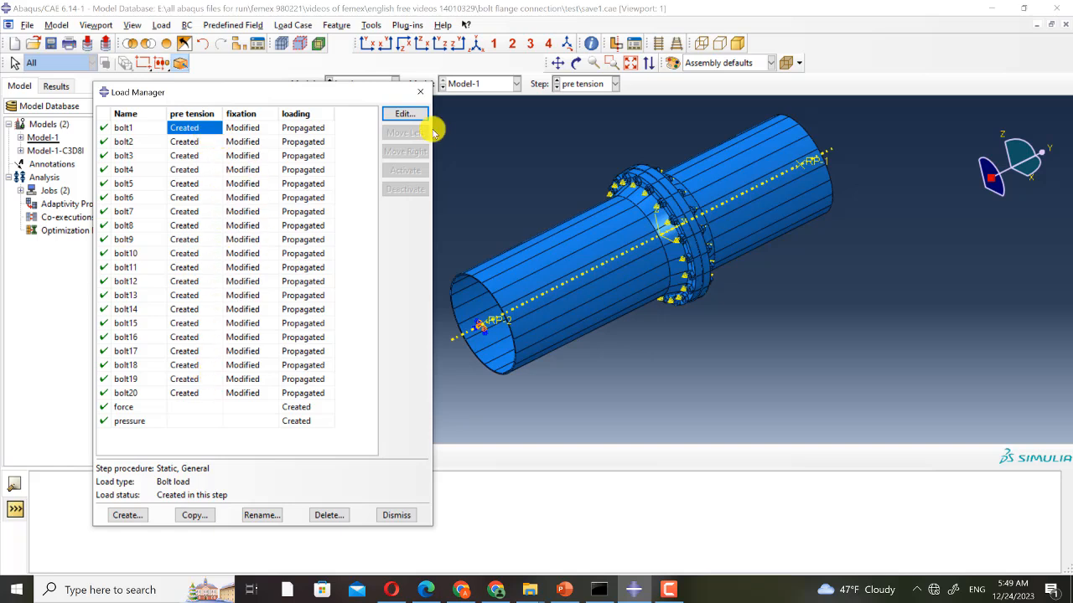
click(405, 114)
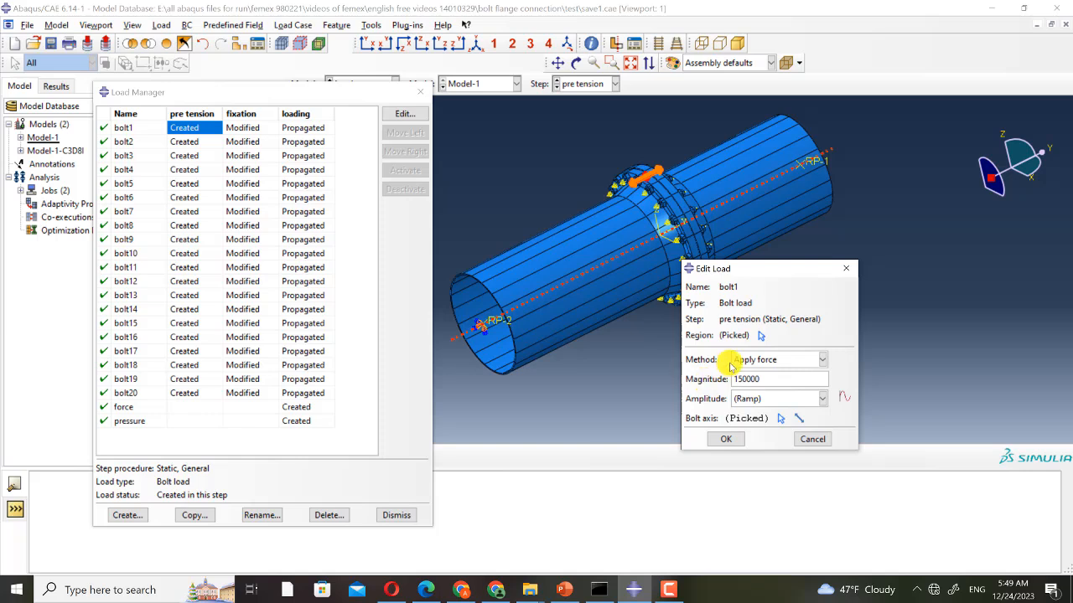
click(849, 269)
- Inspect the bolt1 load's definition in the fixation and loading steps, then close the load manager
click(252, 130)
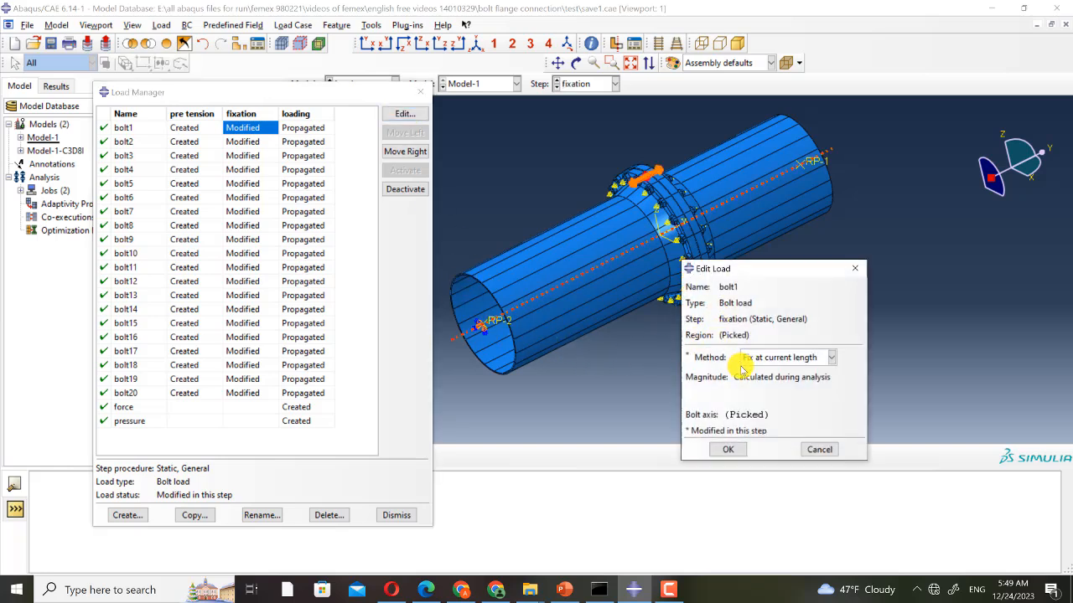
click(853, 269)
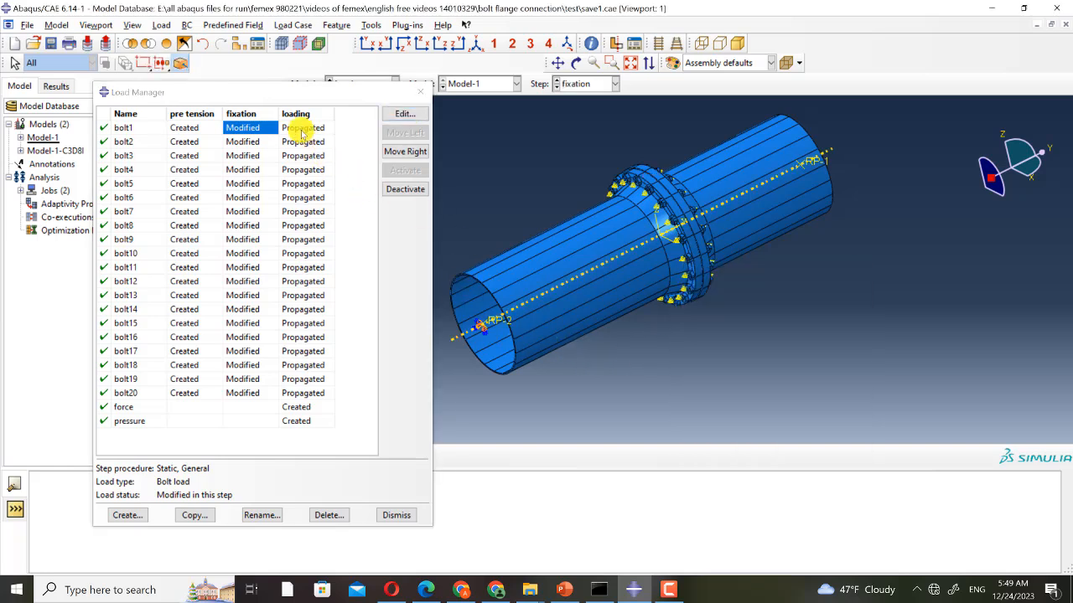
click(301, 127)
click(404, 113)
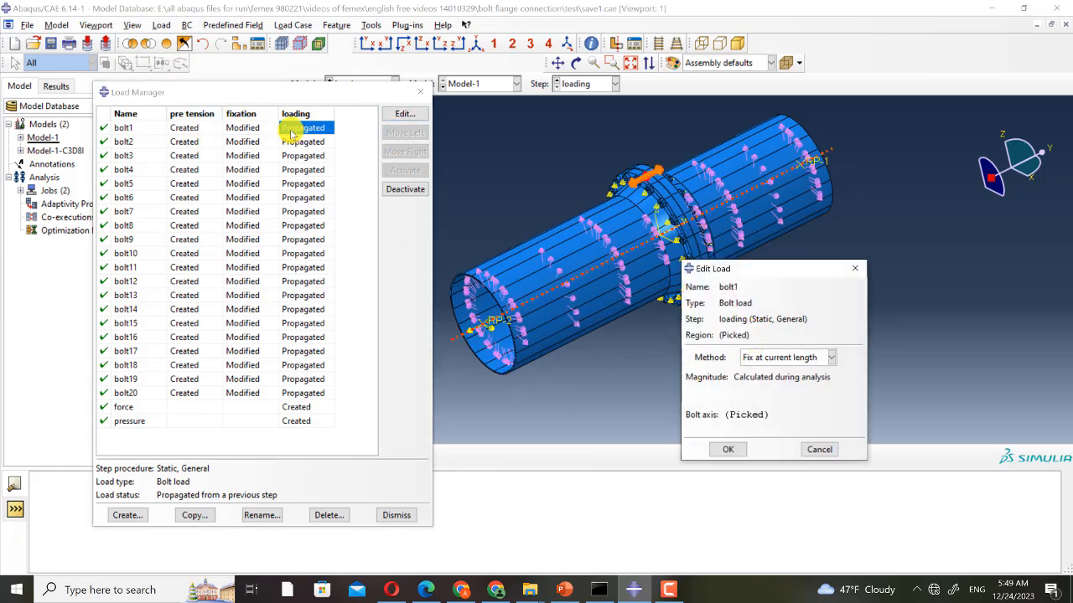
click(853, 268)
click(420, 91)
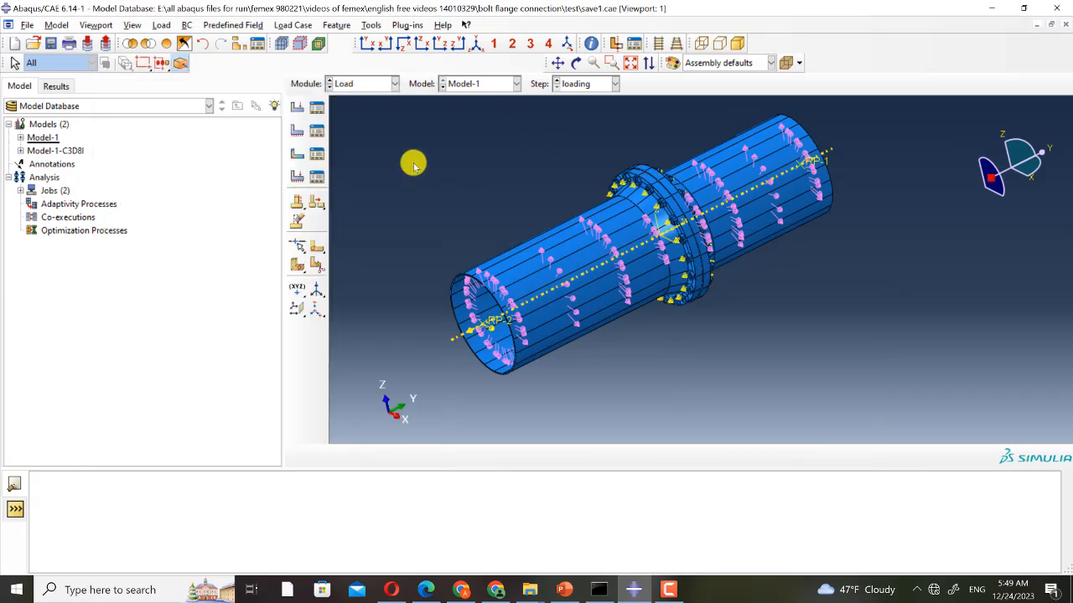
- Display the flange_left part in the Mesh module and examine its flange and bolt holes
click(366, 84)
click(353, 180)
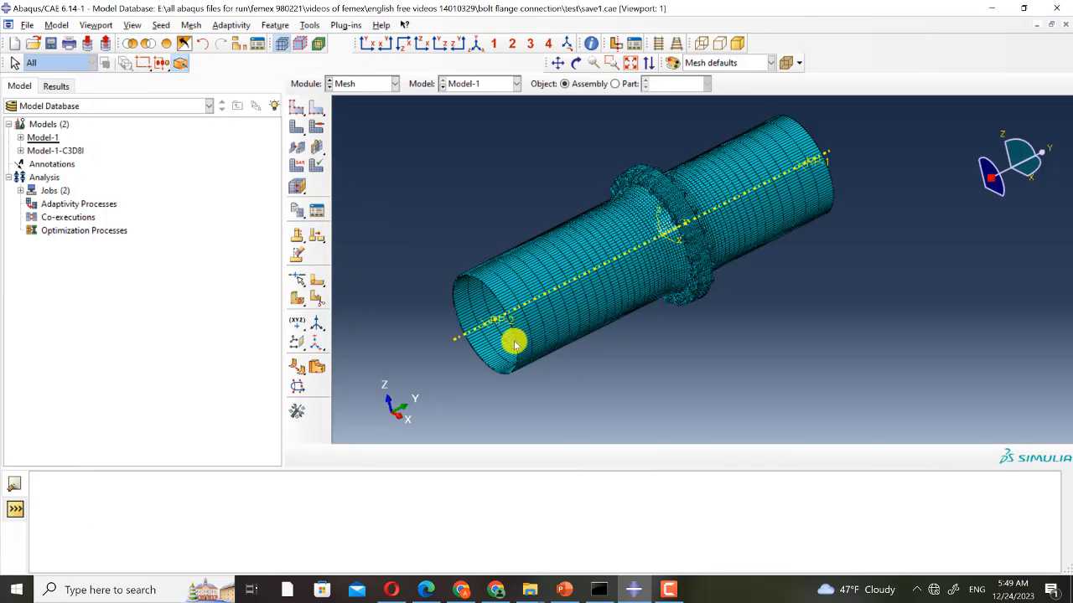
ctrl+alt+drag(605, 275, 635, 142)
click(615, 83)
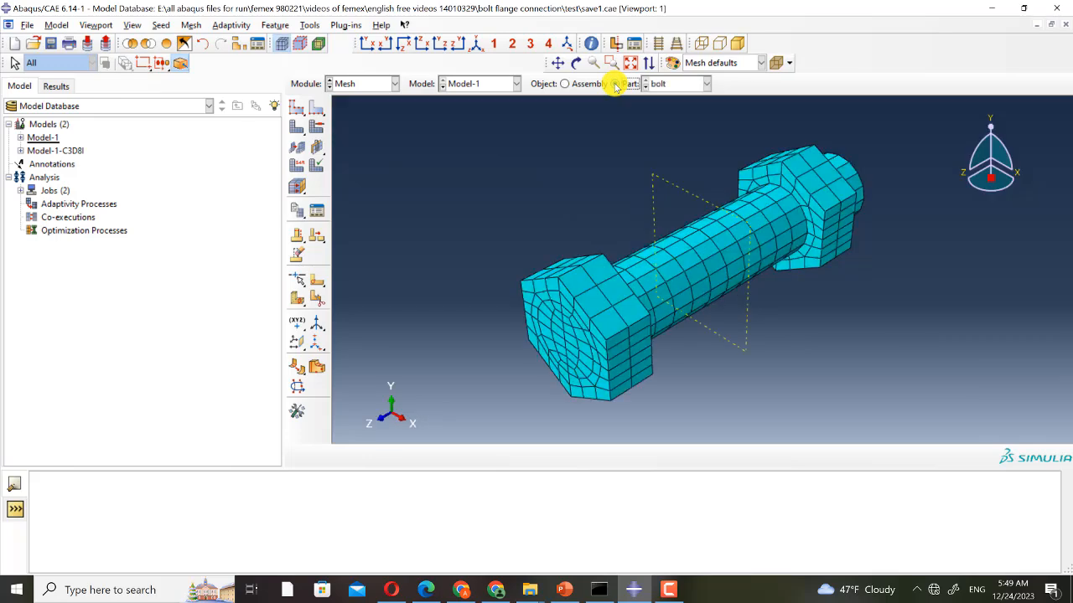
click(662, 85)
click(660, 110)
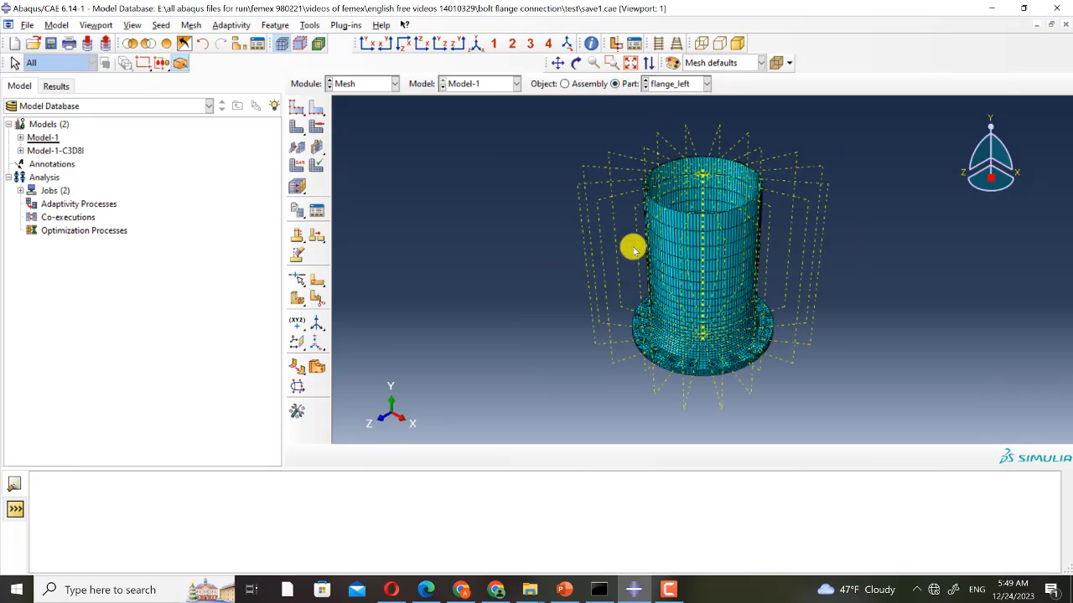
scroll(670, 307, down, 3)
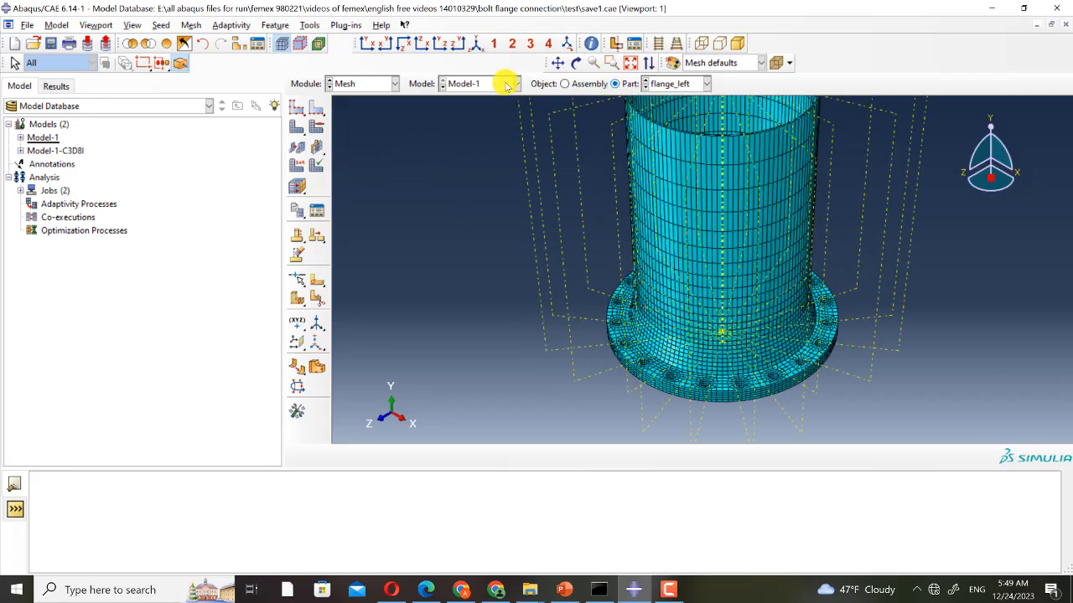
mouse_move(664, 352)
ctrl+alt+mouse_down()
mouse_move(679, 359)
mouse_move(650, 363)
ctrl+alt+mouse_up()
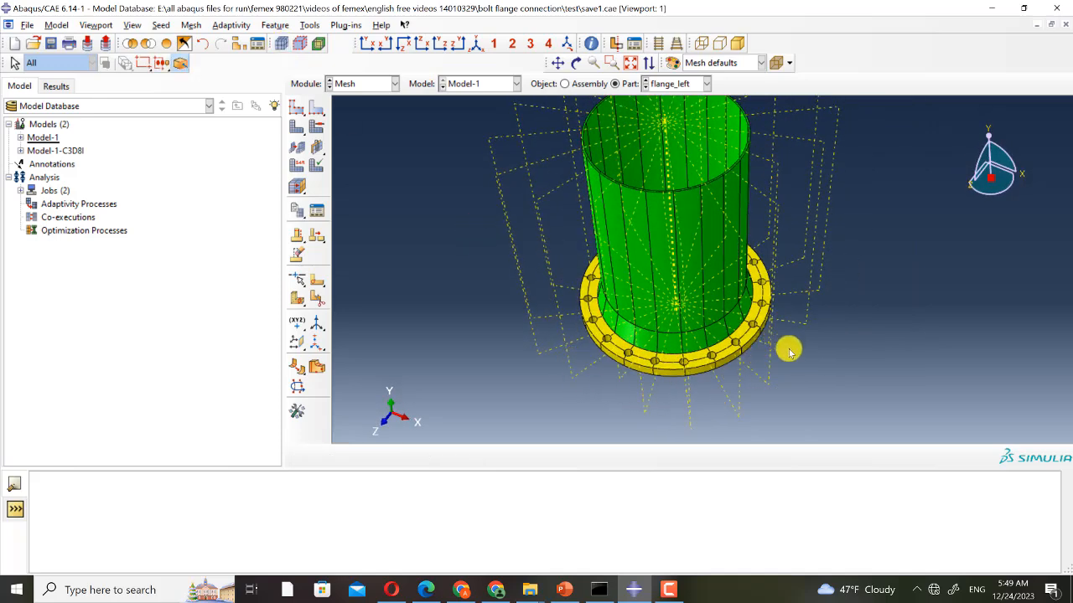
ctrl+alt+drag(788, 351, 634, 361)
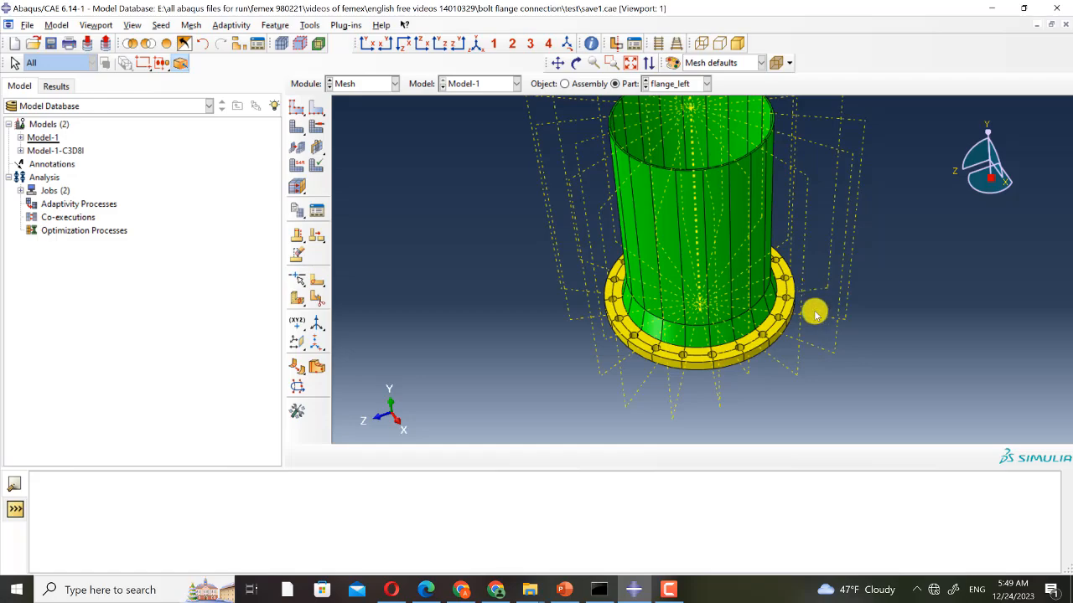
ctrl+alt+drag(815, 314, 729, 375)
ctrl+alt+drag(790, 336, 712, 379)
scroll(711, 362, up, 5)
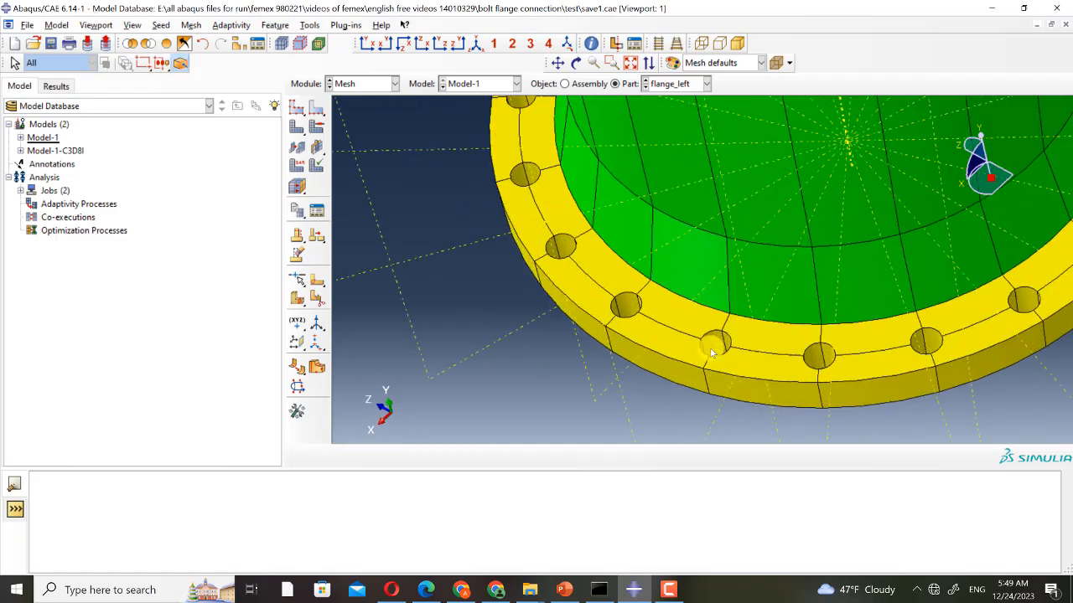
ctrl+alt+drag(702, 348, 536, 160)
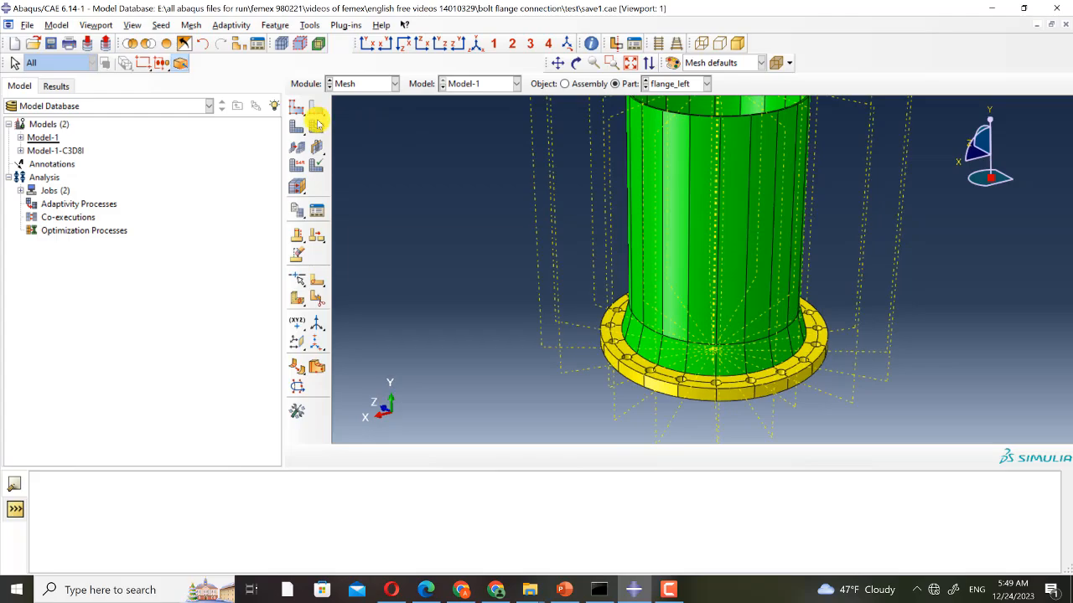
click(316, 107)
ctrl+alt+drag(467, 235, 584, 330)
scroll(584, 331, up, 8)
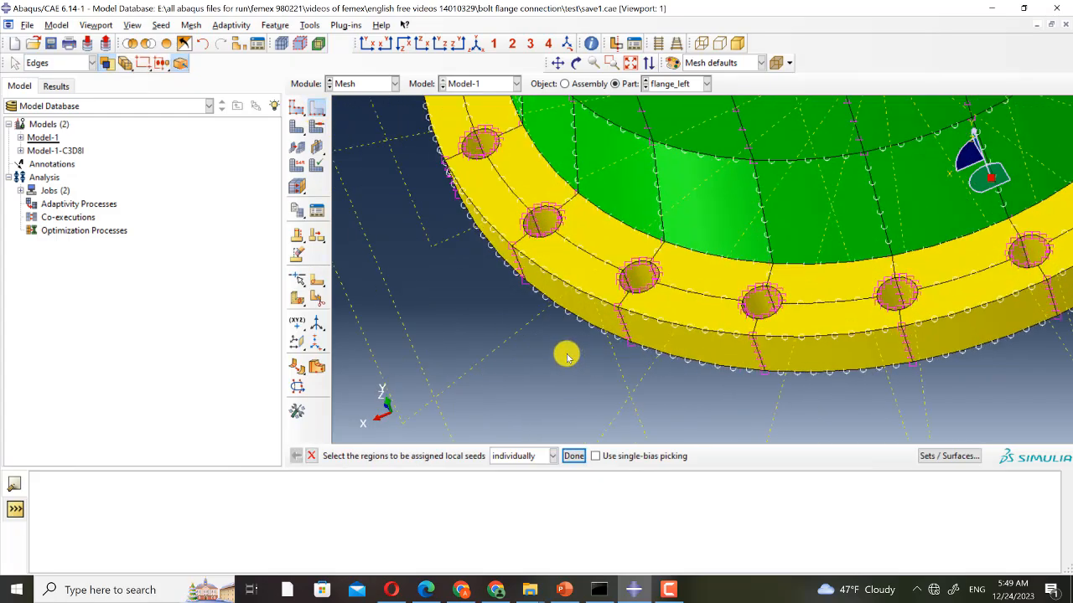
scroll(455, 346, down, 6)
ctrl+alt+drag(678, 333, 549, 219)
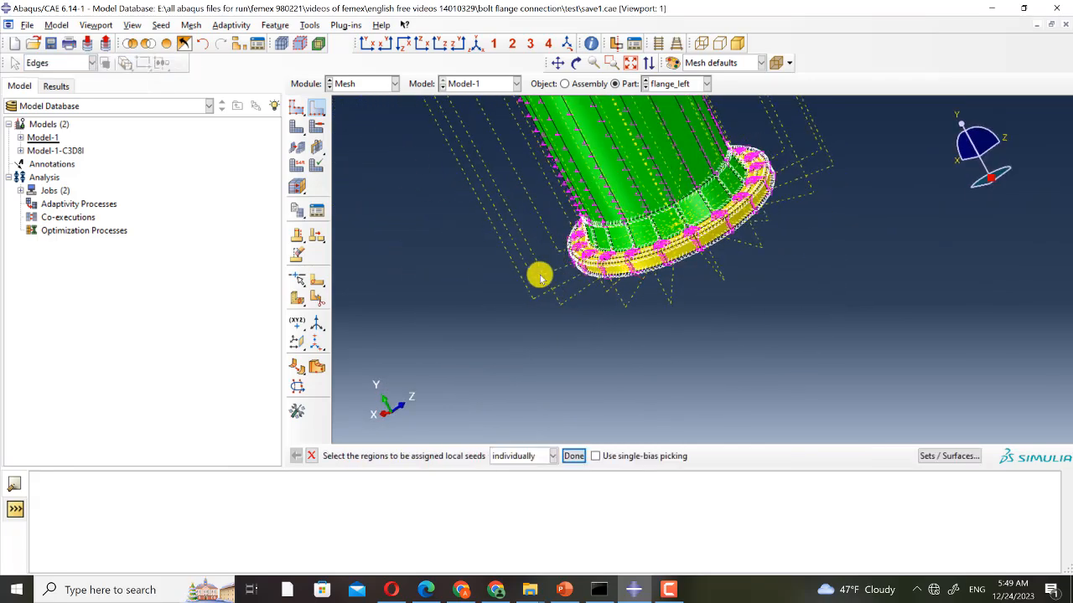
key(Escape)
- Browse the flange_left part's feature list of revolve, cut, datum plane and partition features in the model tree
scroll(569, 258, down, 4)
scroll(644, 173, up, 3)
ctrl+alt+drag(702, 204, 538, 279)
scroll(507, 280, down, 5)
scroll(557, 329, up, 3)
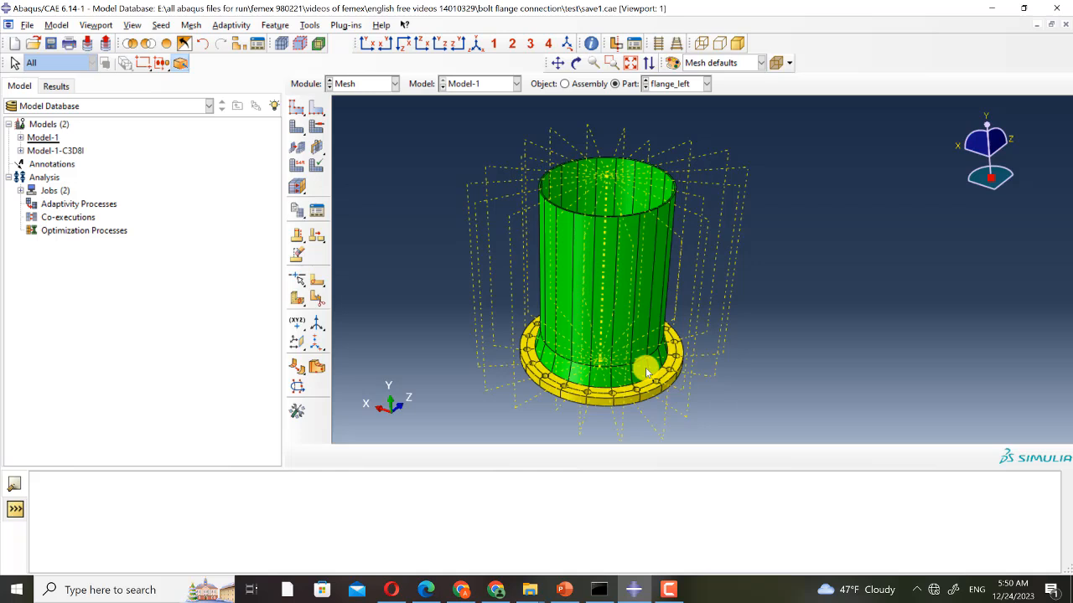
click(21, 139)
click(32, 138)
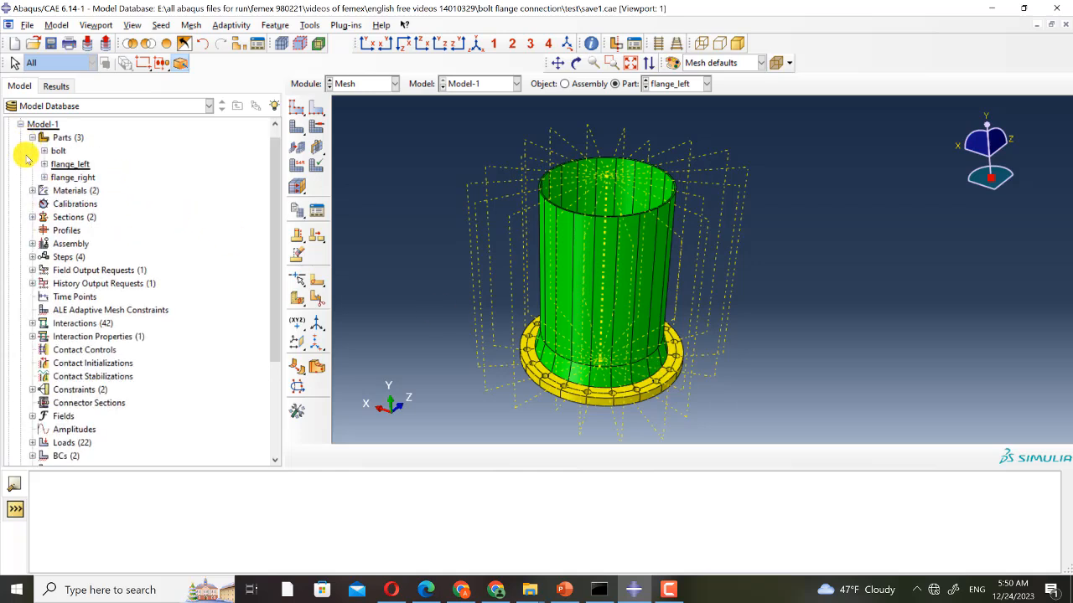
click(44, 164)
click(56, 178)
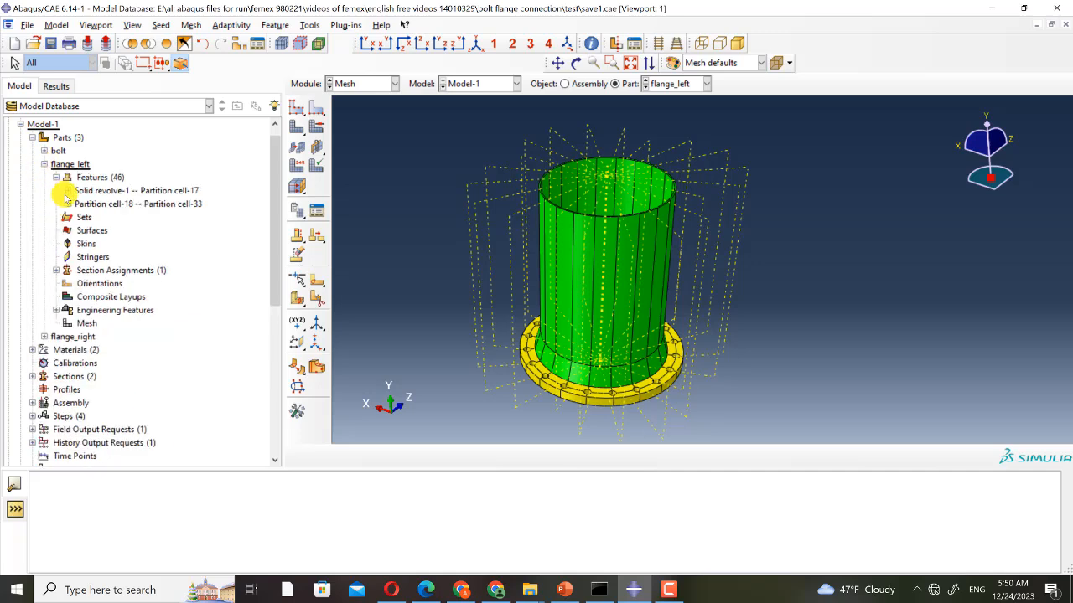
click(67, 190)
scroll(76, 276, down, 7)
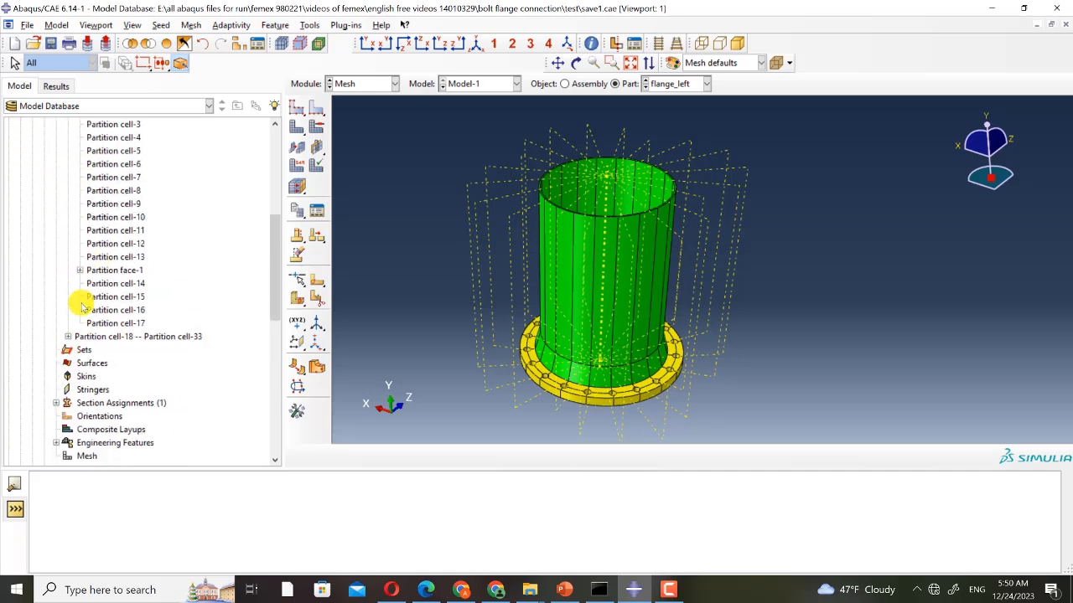
click(68, 336)
scroll(136, 305, down, 2)
scroll(142, 293, up, 9)
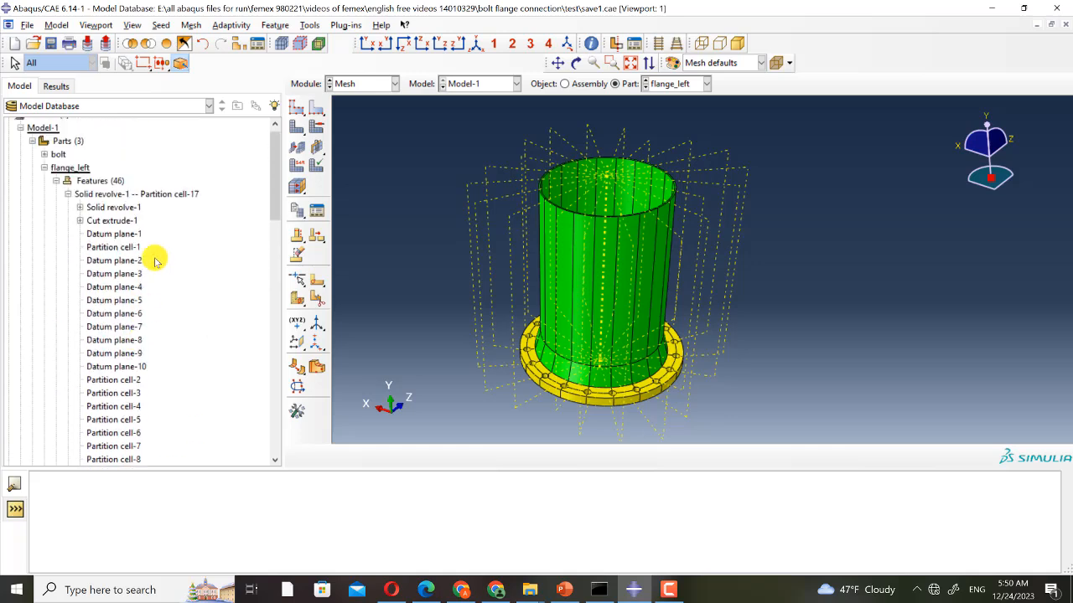
scroll(164, 268, down, 9)
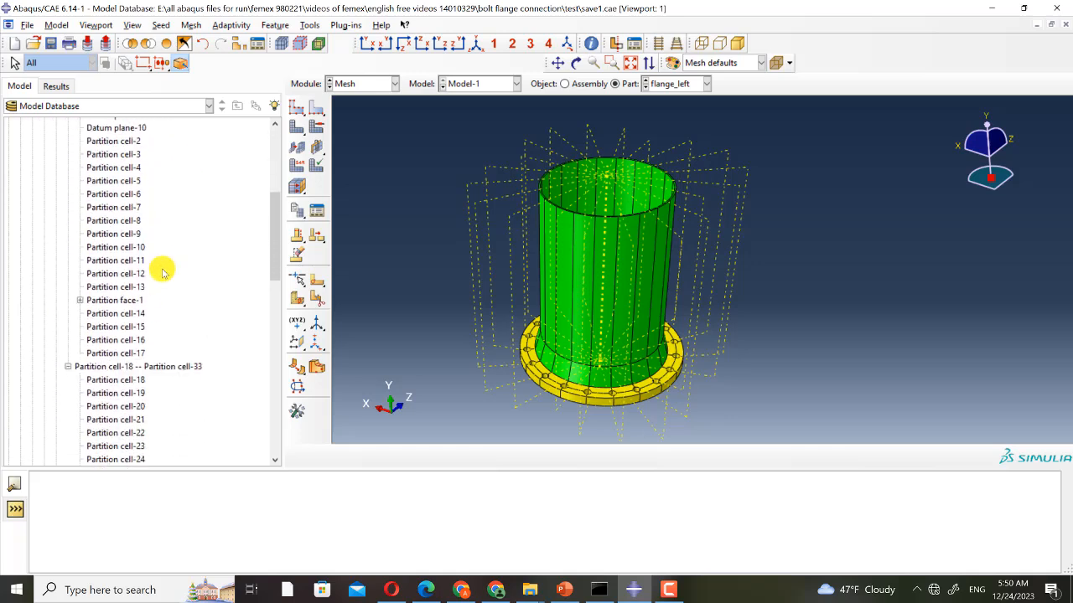
scroll(163, 269, down, 5)
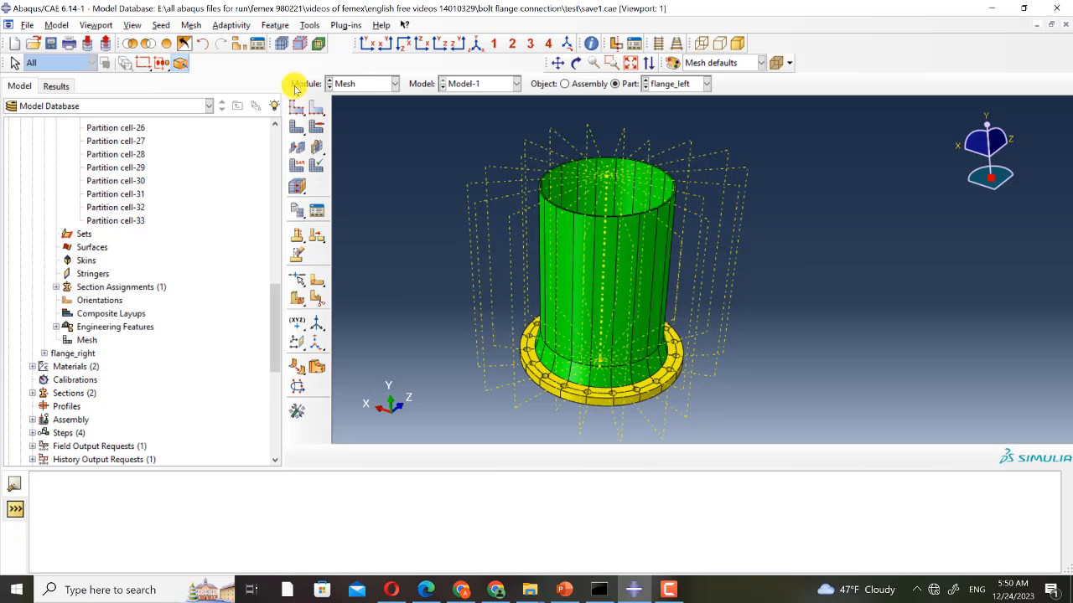
scroll(550, 383, up, 1)
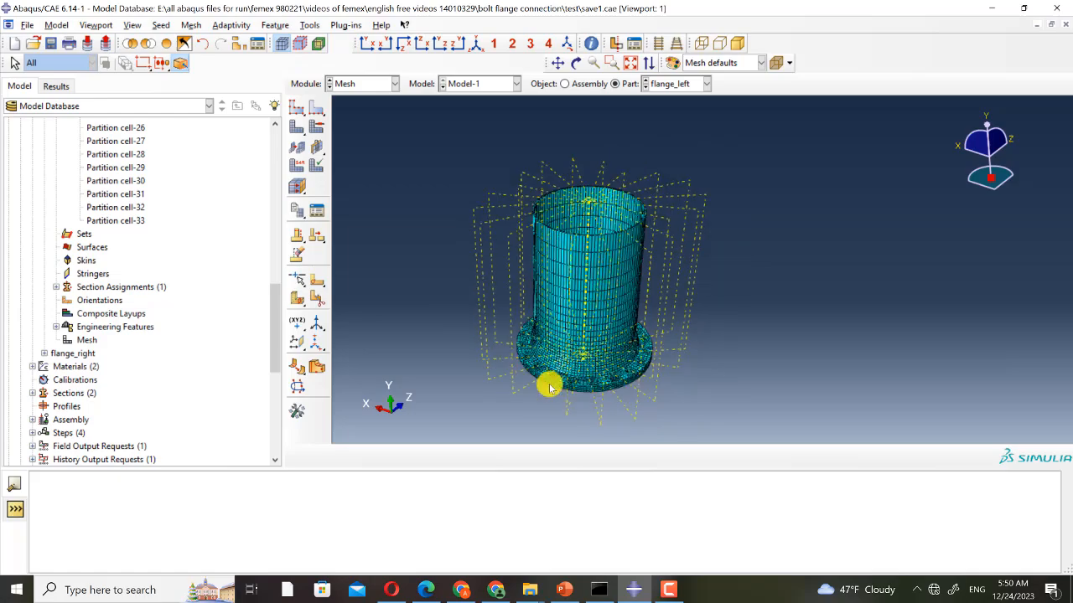
- Inspect the meshed flange_left part from below, then display the bolt part
scroll(551, 384, down, 5)
ctrl+alt+drag(666, 306, 675, 126)
click(683, 84)
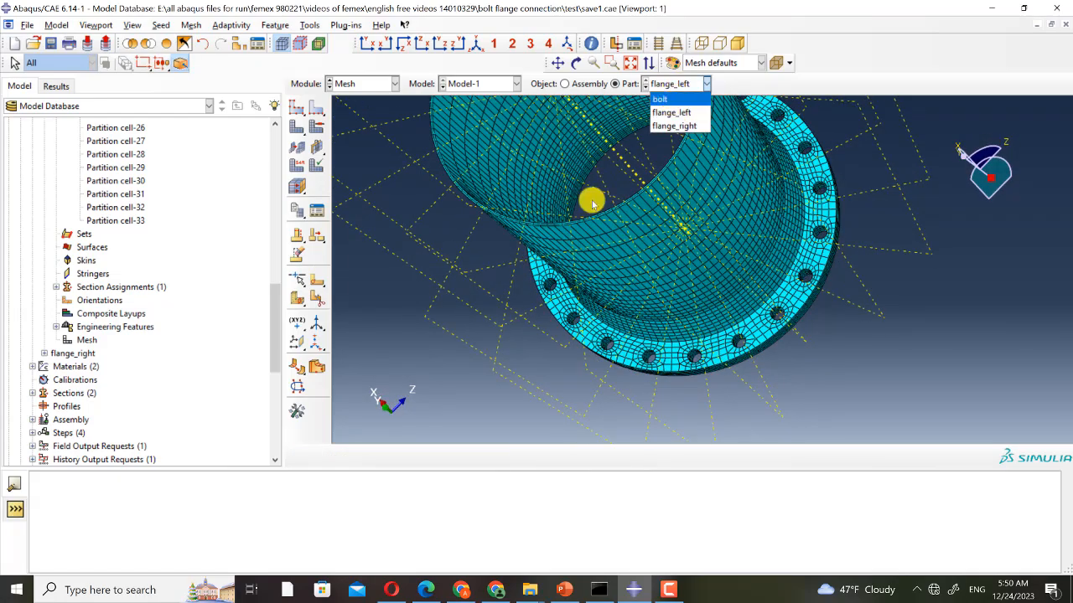
click(660, 99)
- Examine the bolt part's mesh around the head, toggling between geometry and mesh display
ctrl+alt+drag(517, 288, 747, 305)
scroll(759, 299, down, 3)
scroll(760, 299, down, 2)
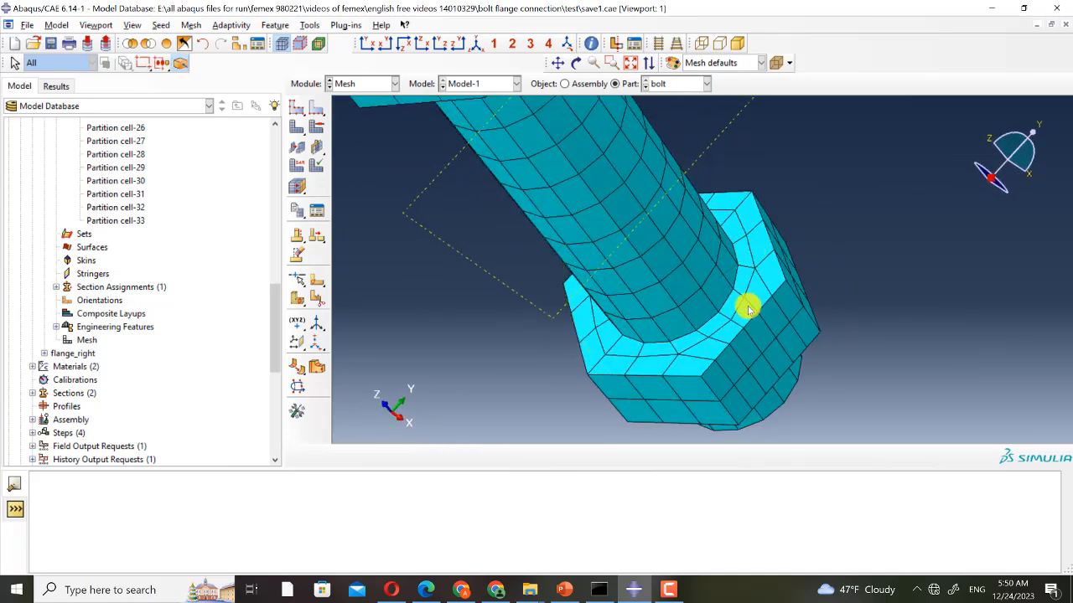
click(280, 45)
scroll(662, 285, down, 3)
ctrl+alt+drag(661, 279, 467, 292)
scroll(467, 291, down, 2)
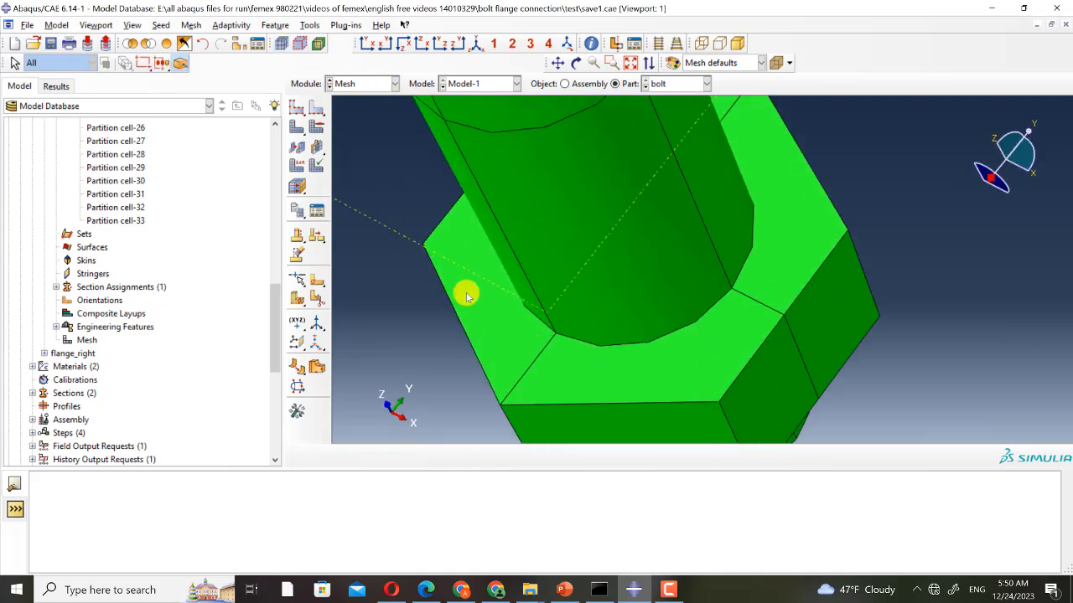
click(281, 44)
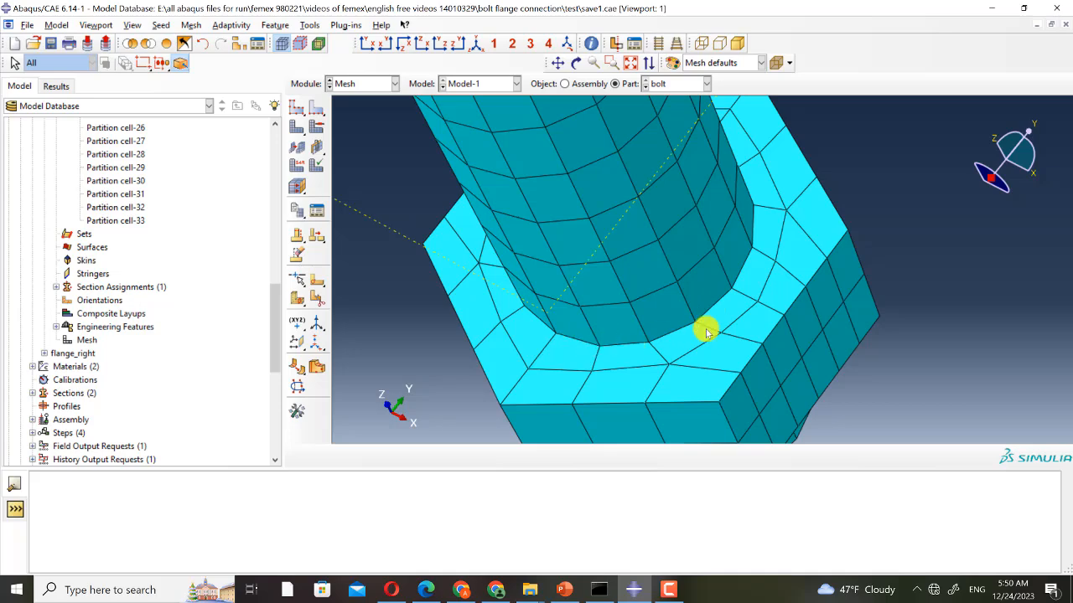
ctrl+alt+drag(726, 299, 826, 365)
ctrl+alt+drag(834, 269, 999, 307)
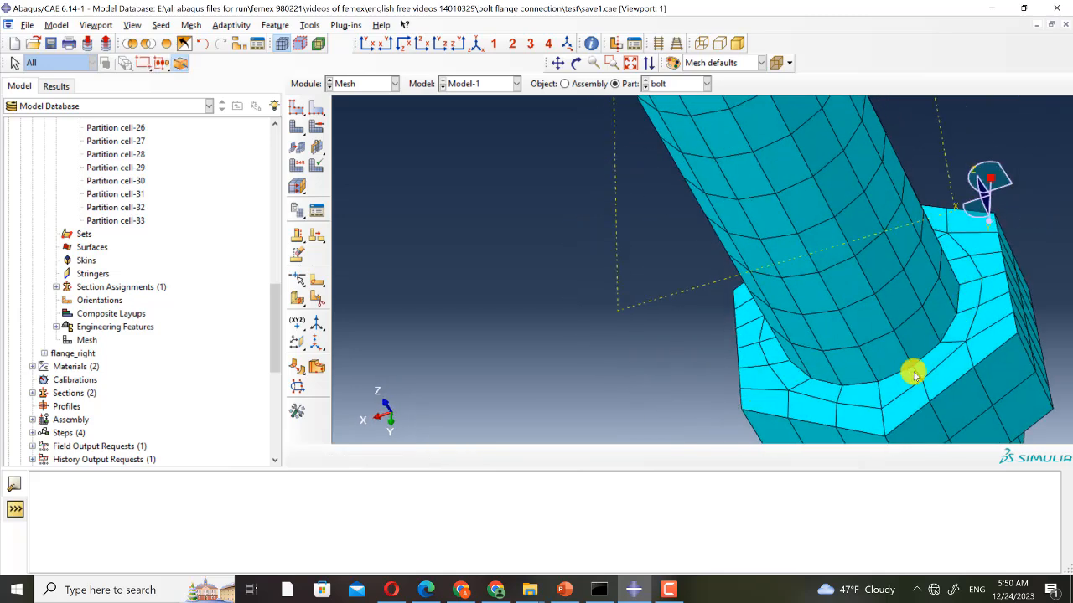
ctrl+alt+drag(834, 300, 809, 296)
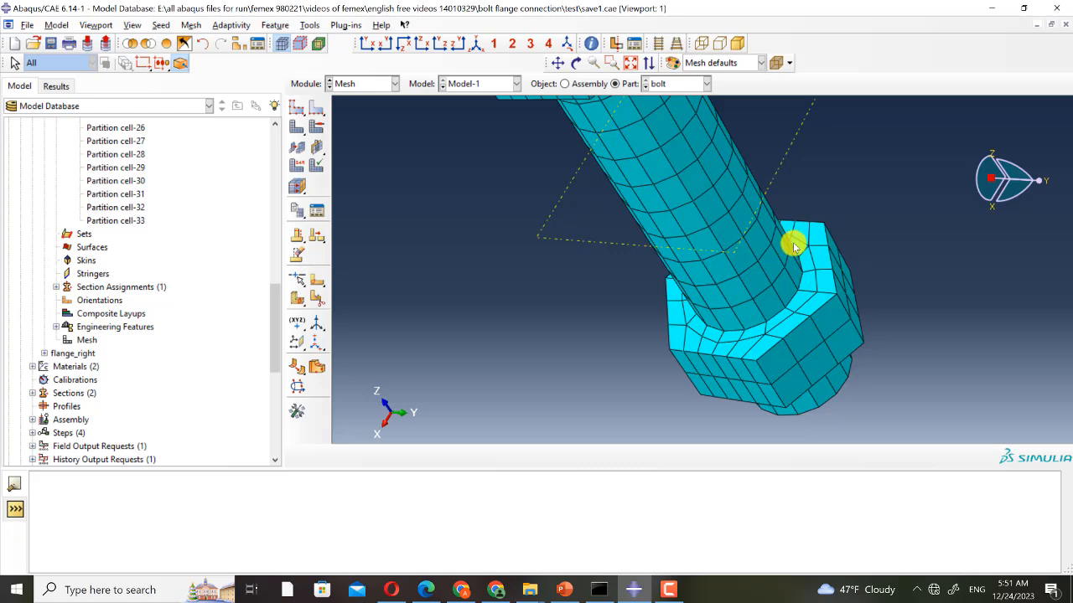
ctrl+alt+drag(632, 285, 616, 225)
scroll(616, 224, up, 2)
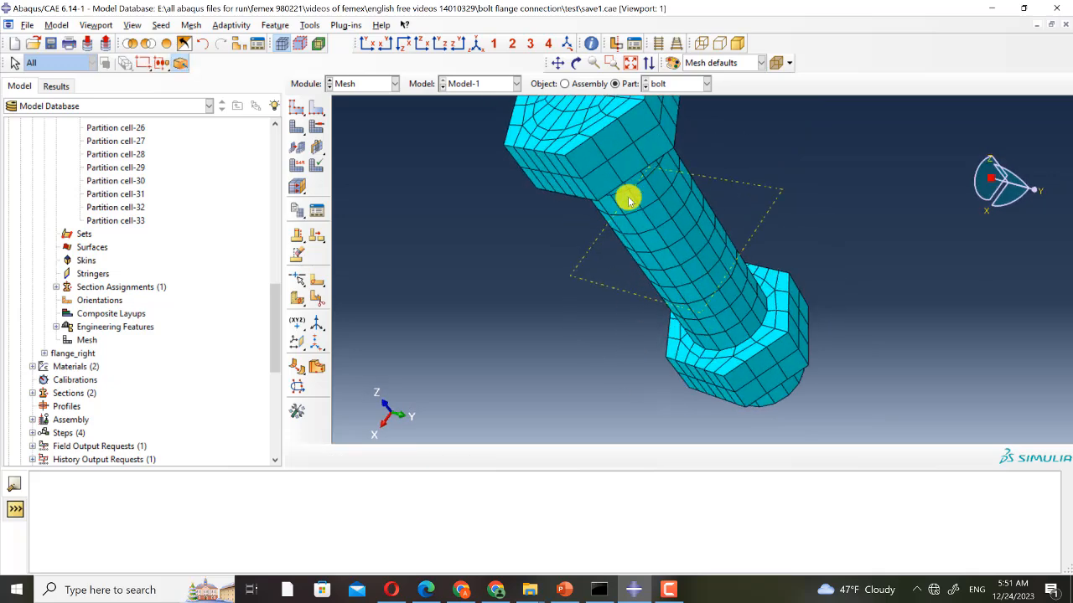
- Switch to the Model-1-C3D8I assembly and query the mesh statistics of the entire assembly
click(478, 83)
click(483, 112)
click(576, 83)
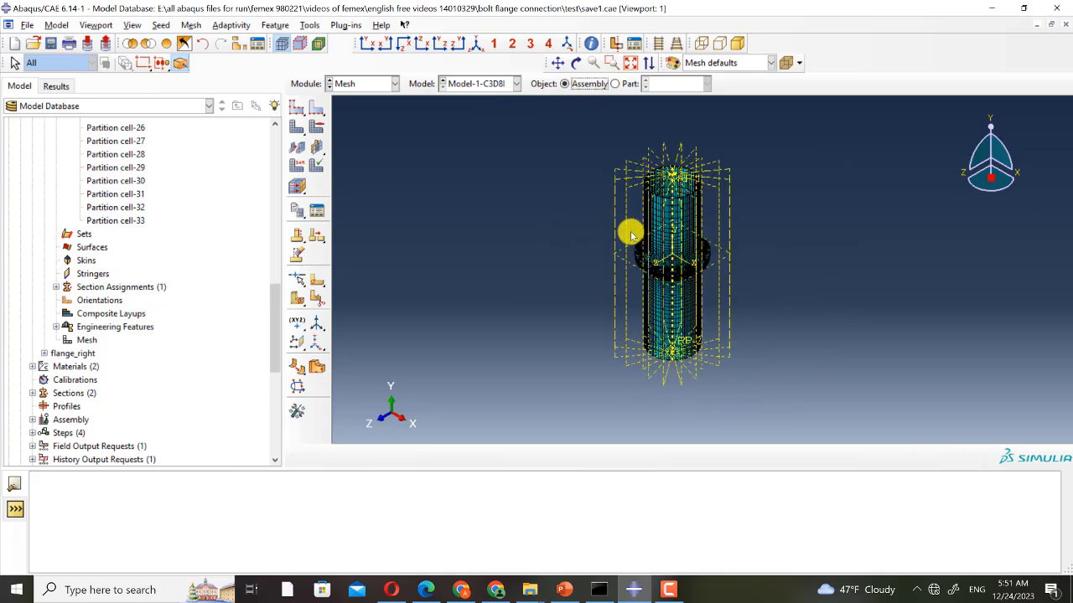
click(592, 44)
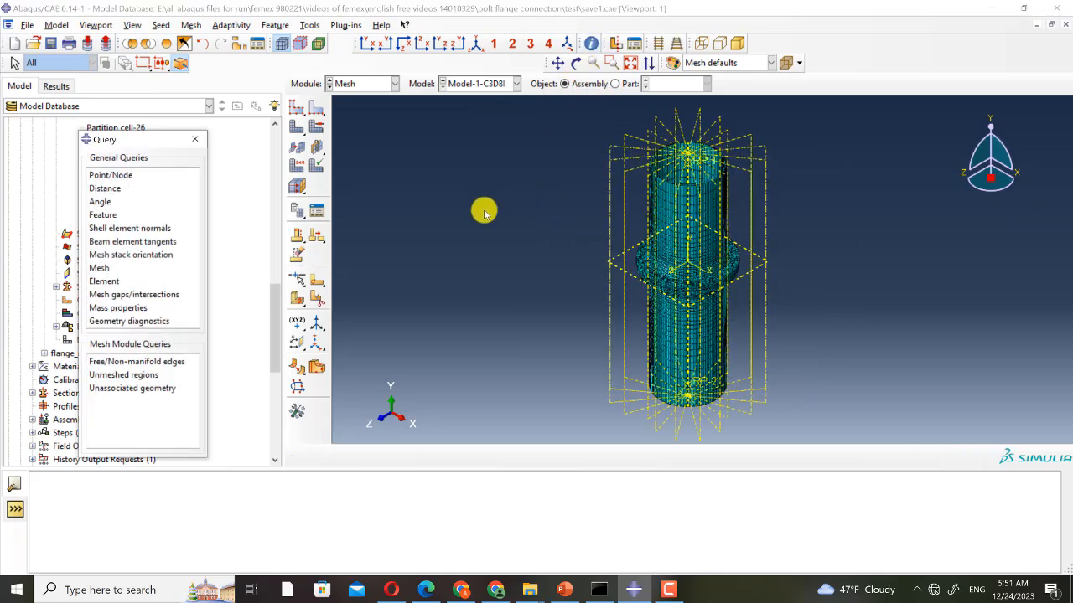
click(104, 267)
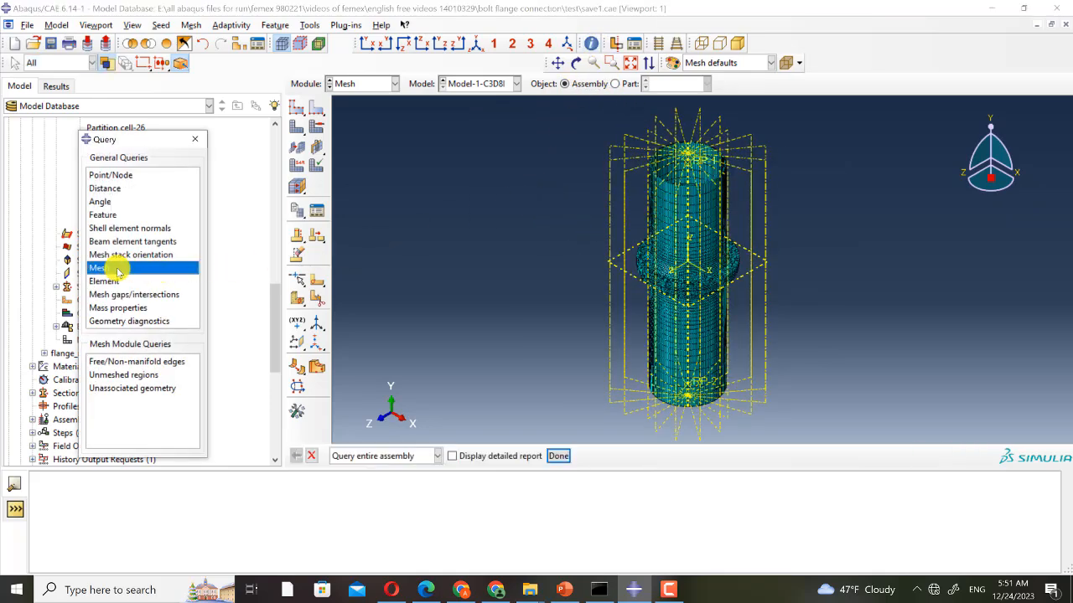
click(558, 456)
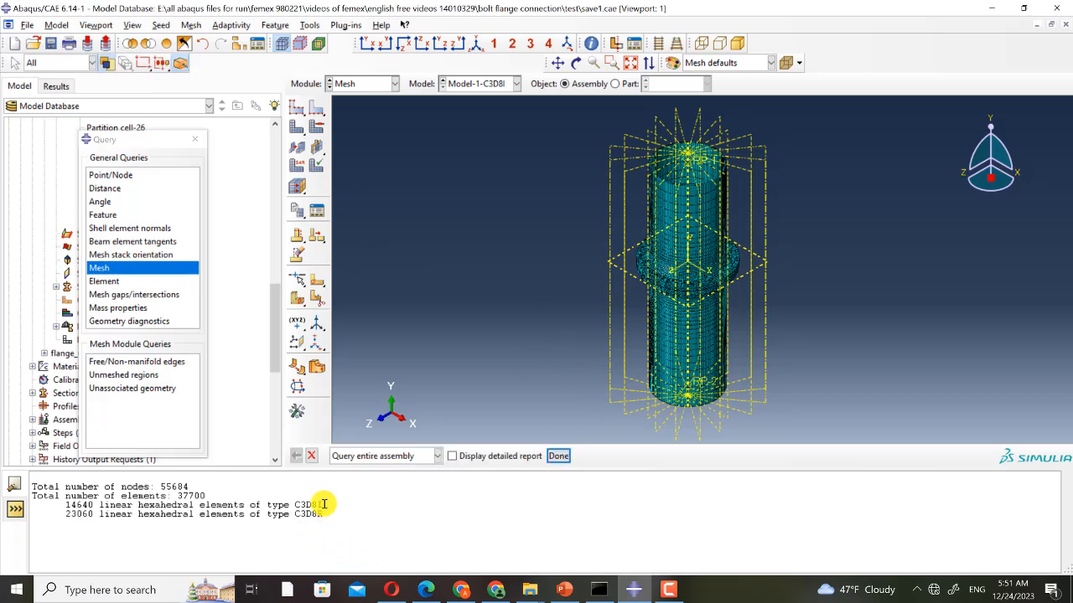
drag(323, 505, 63, 506)
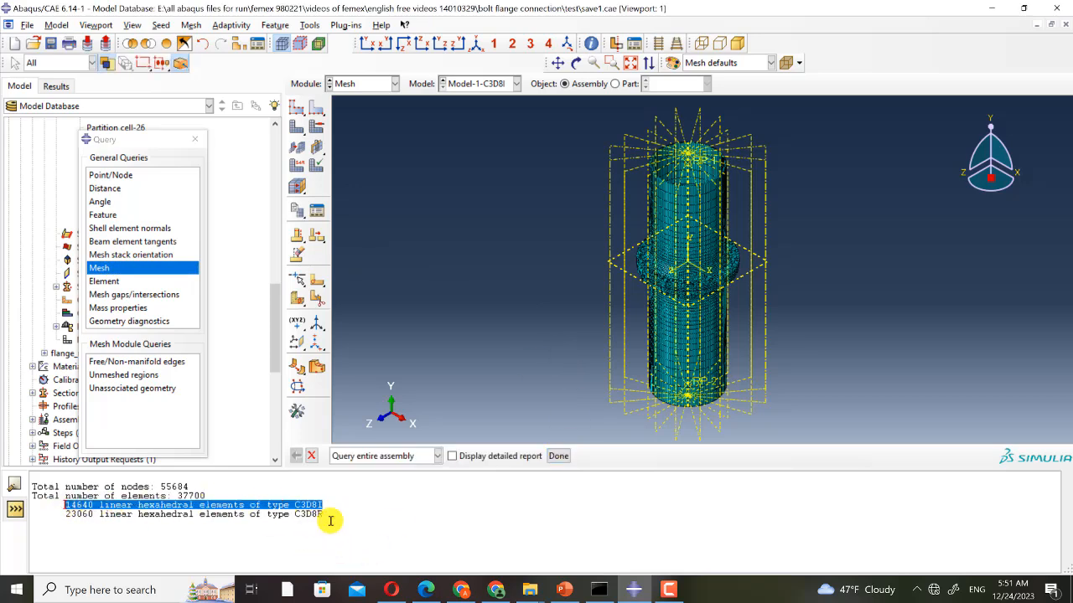
drag(325, 514, 71, 515)
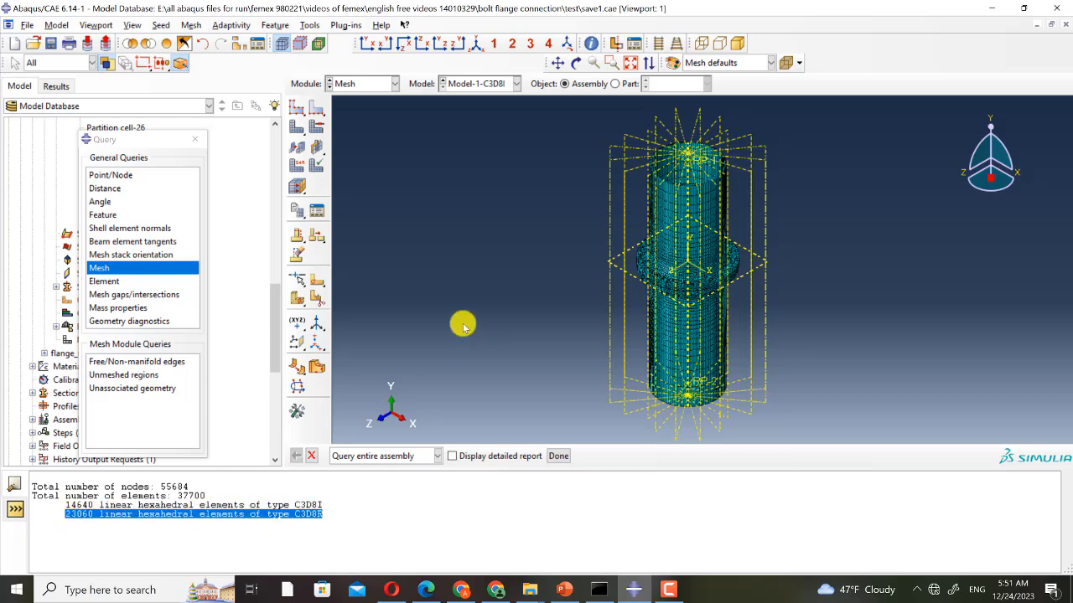
- Switch to Model-1 and query the mesh statistics of the entire assembly for comparison
click(494, 84)
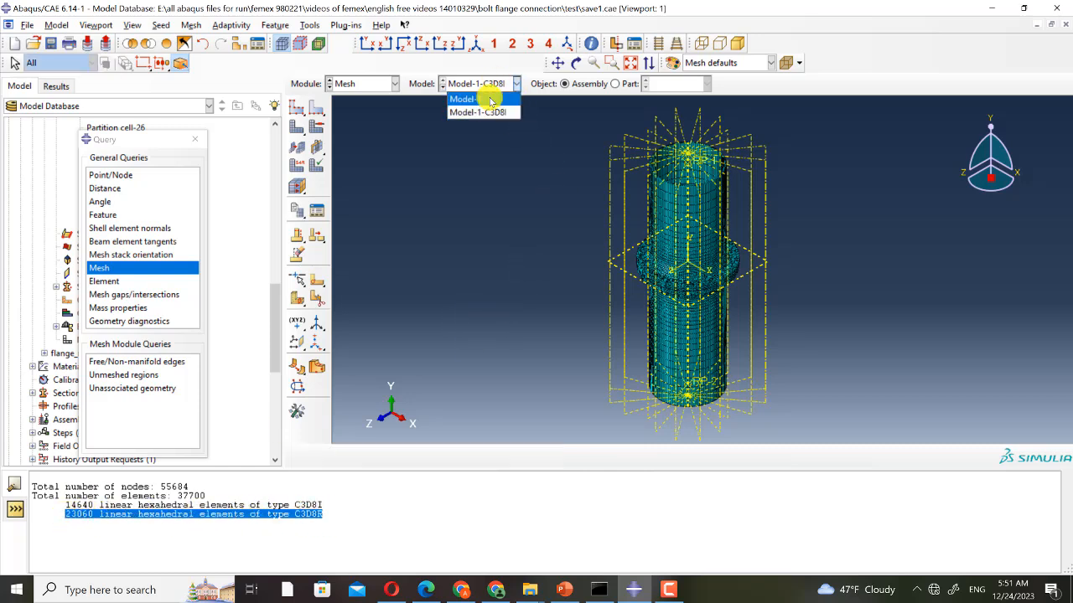
click(488, 95)
click(100, 269)
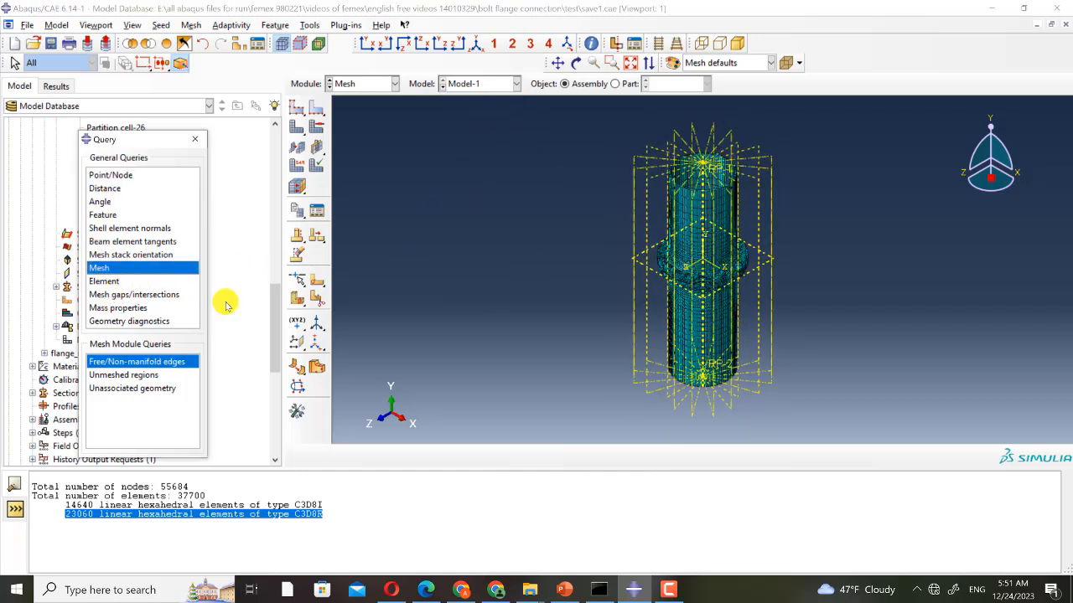
click(558, 456)
click(275, 523)
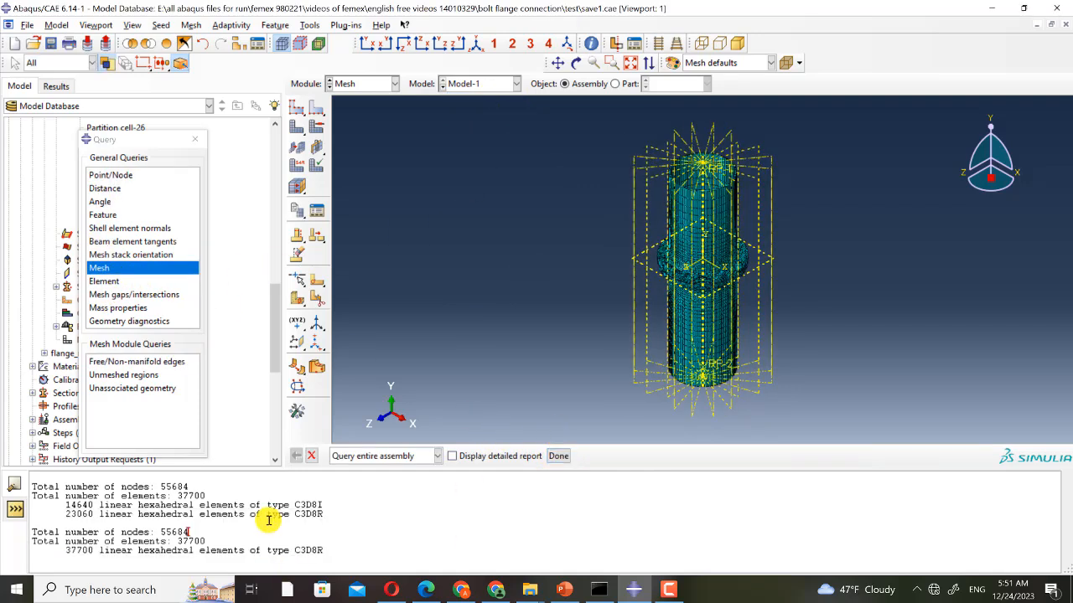
drag(322, 553, 46, 550)
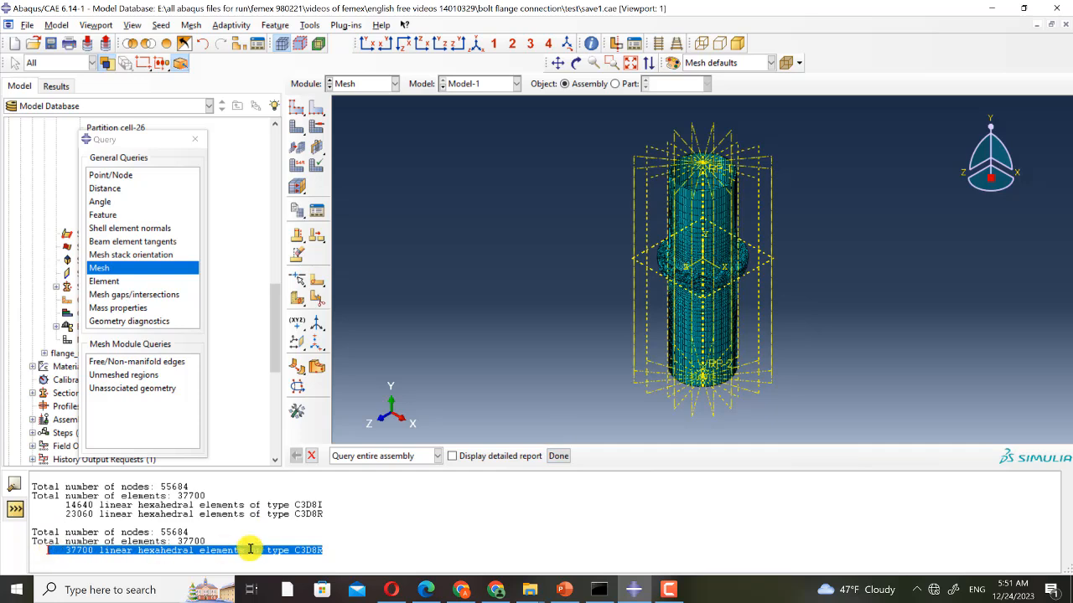
- Close the Query dialog and compare the element counts and types reported for both models
click(195, 140)
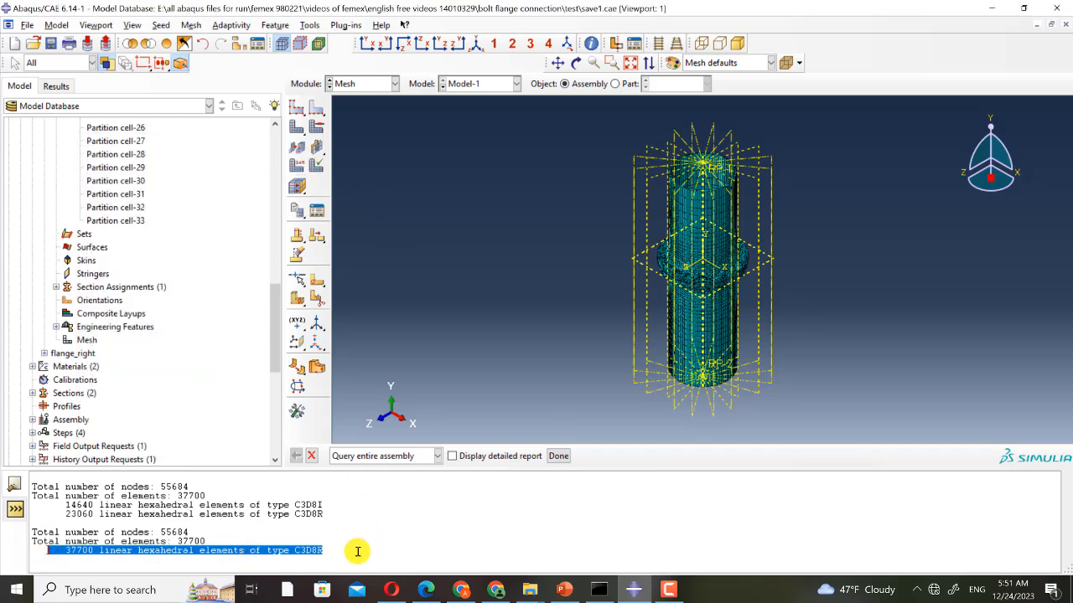
click(133, 551)
double_click(80, 550)
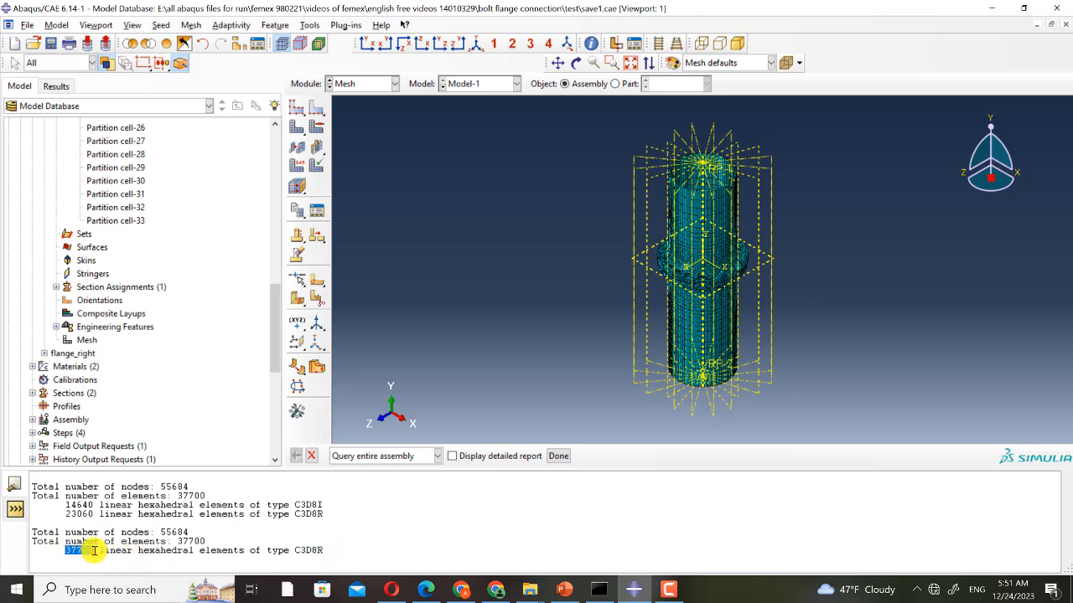
click(72, 505)
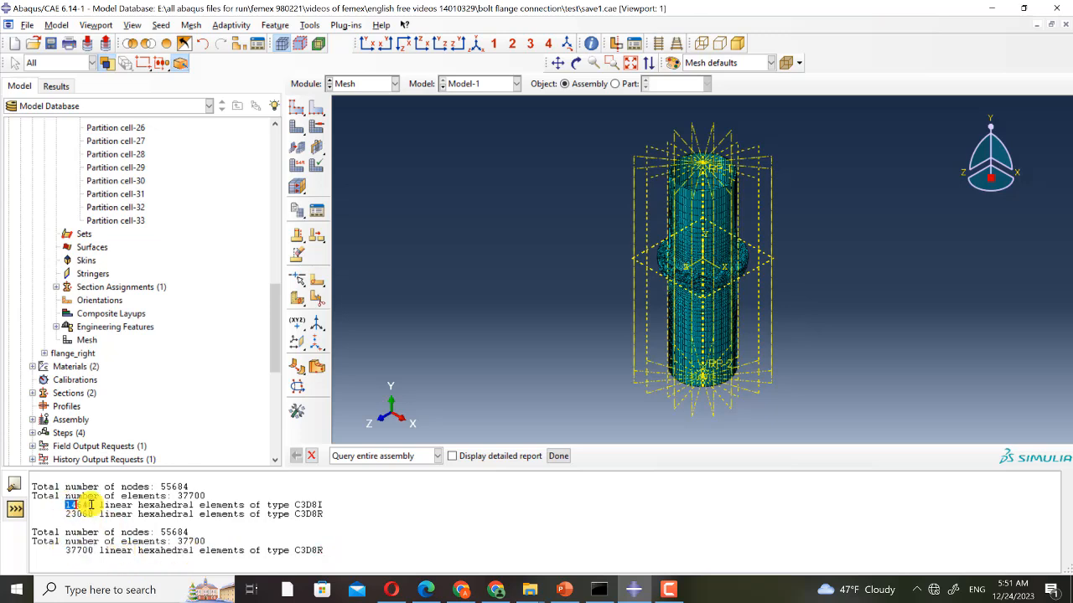
double_click(84, 514)
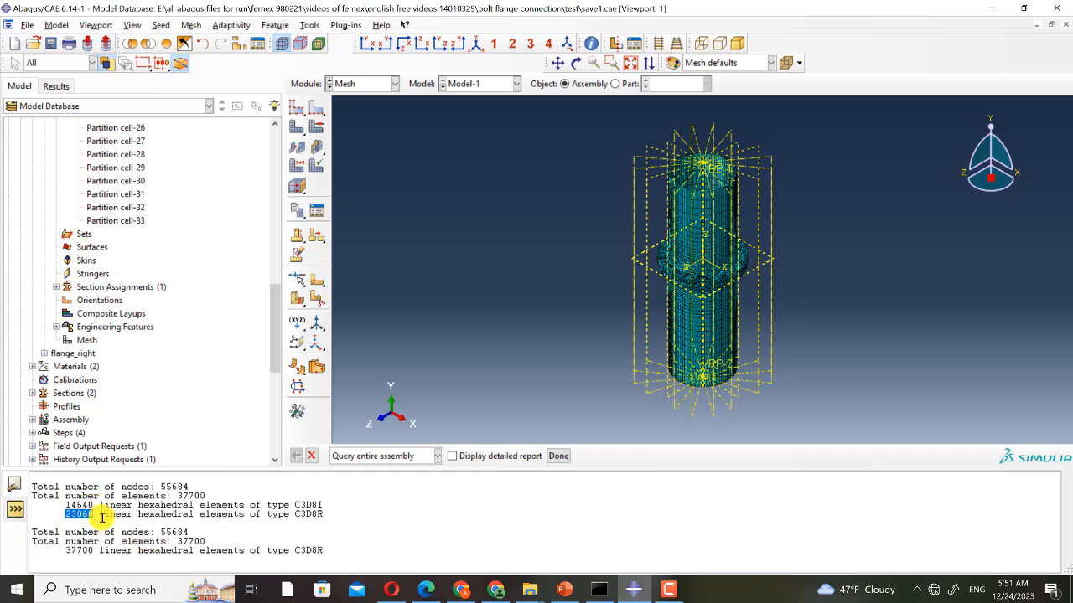
double_click(85, 549)
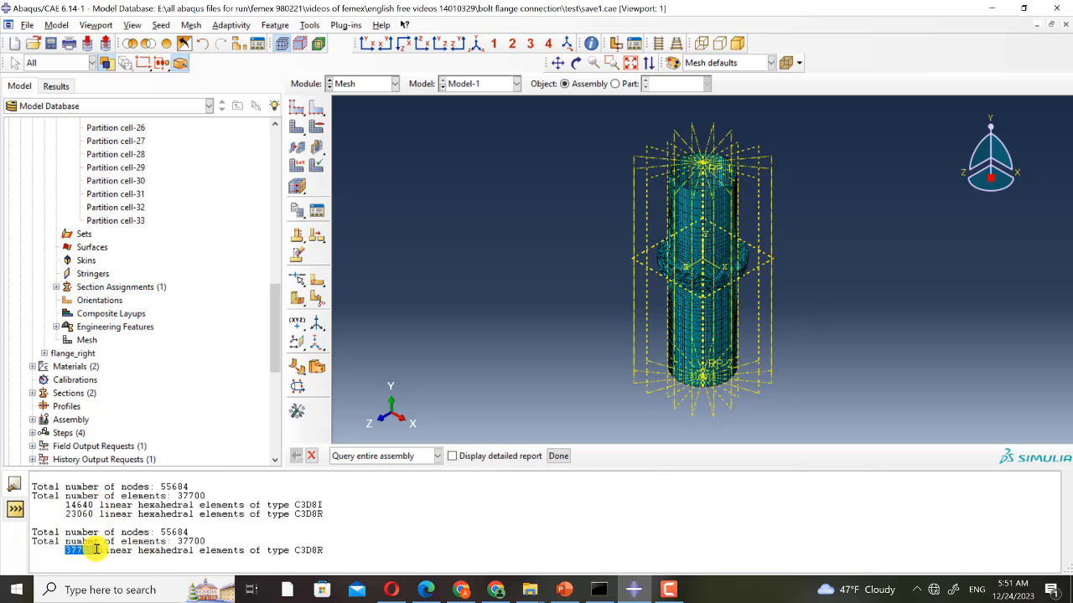
- Open the Visualization module and rotate the Mises stress contour of the loading step results
click(362, 84)
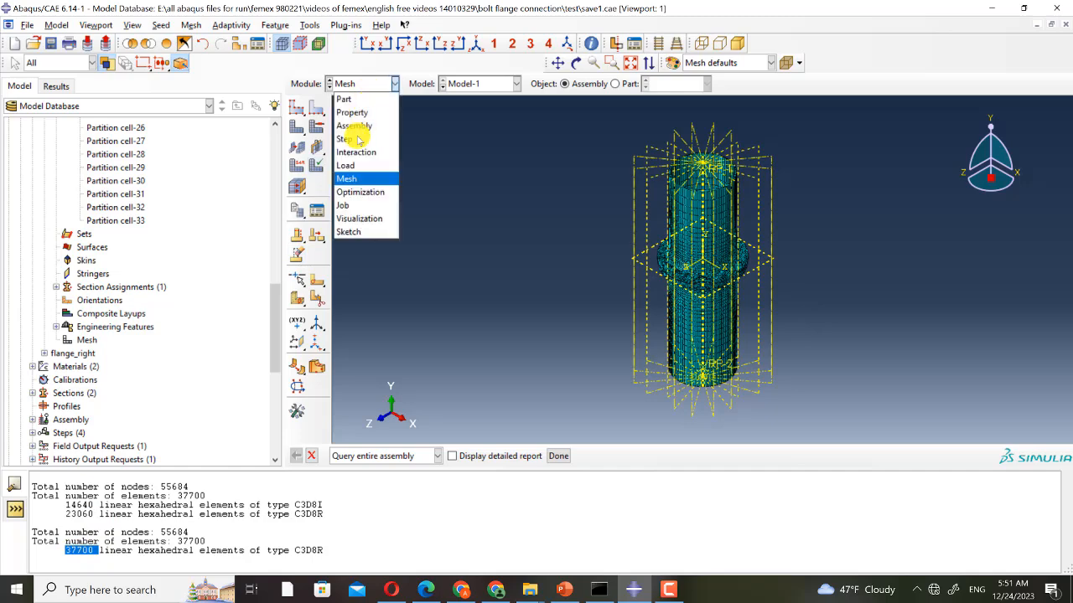
click(352, 218)
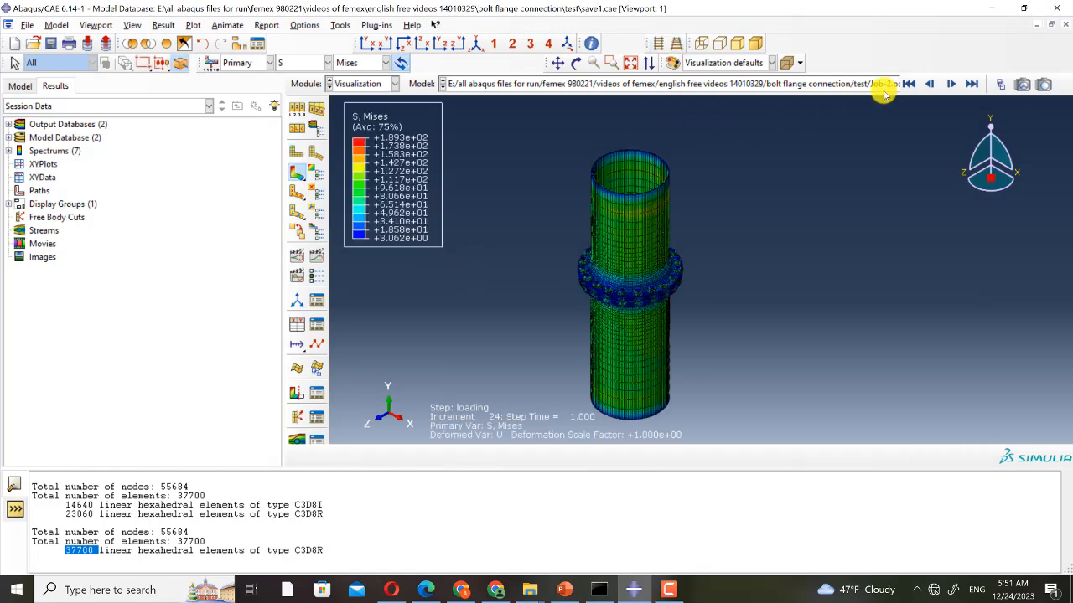
ctrl+alt+drag(531, 322, 600, 181)
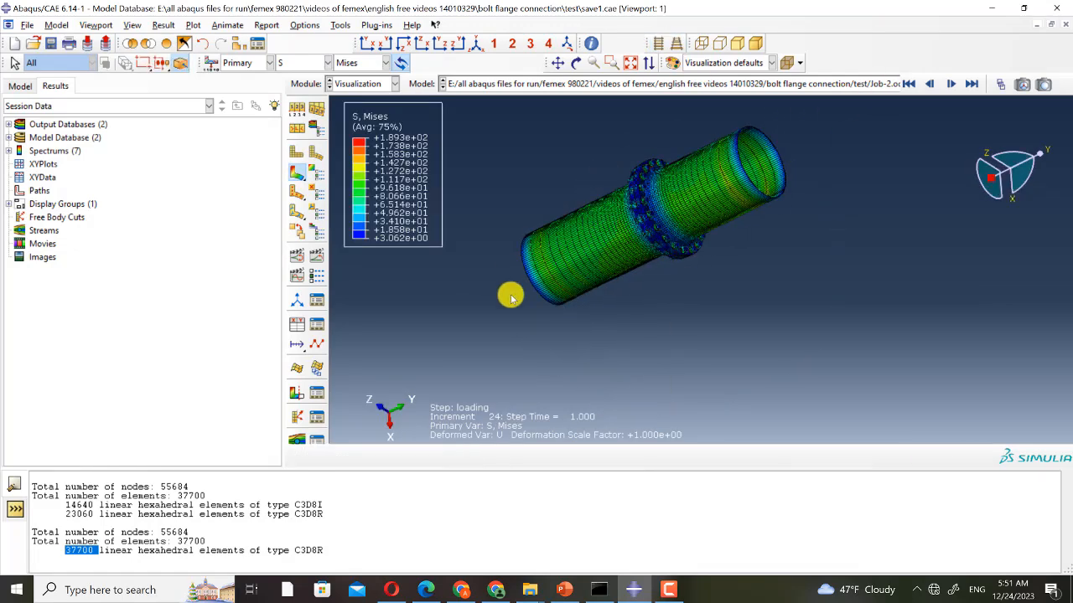
- Set the Mises contour to 24 discrete bands with a Log interval type and apply it
ctrl+alt+drag(510, 297, 469, 184)
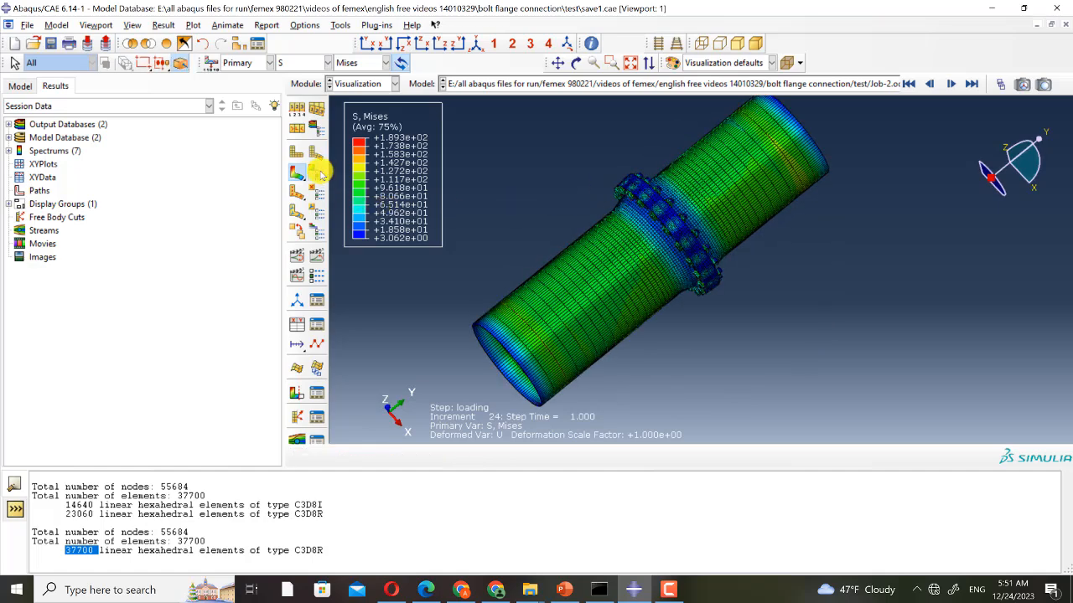
click(318, 173)
drag(224, 398, 310, 399)
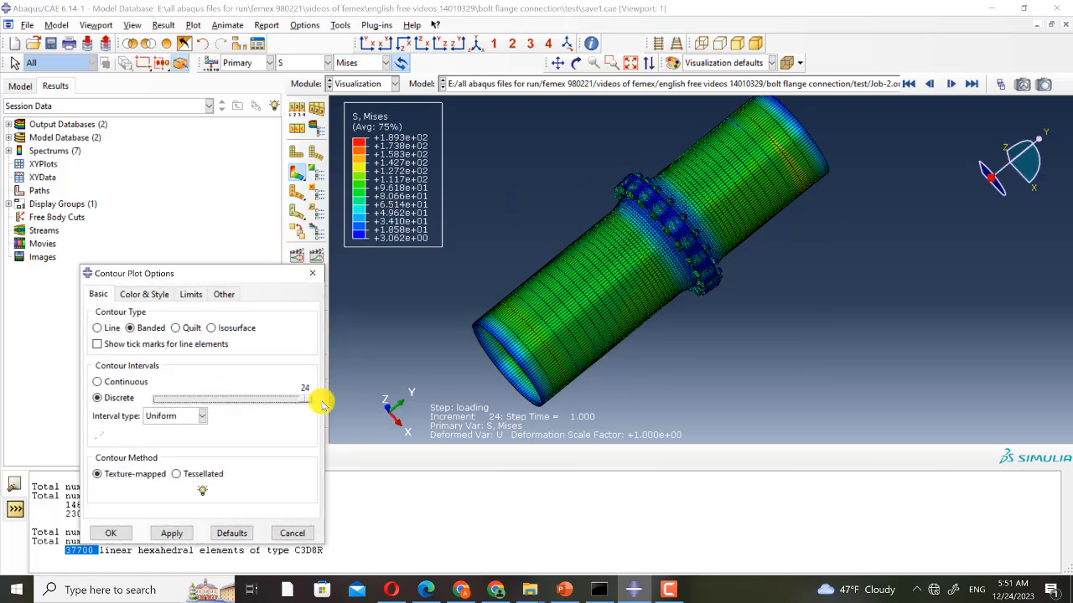
click(176, 416)
click(159, 444)
click(168, 534)
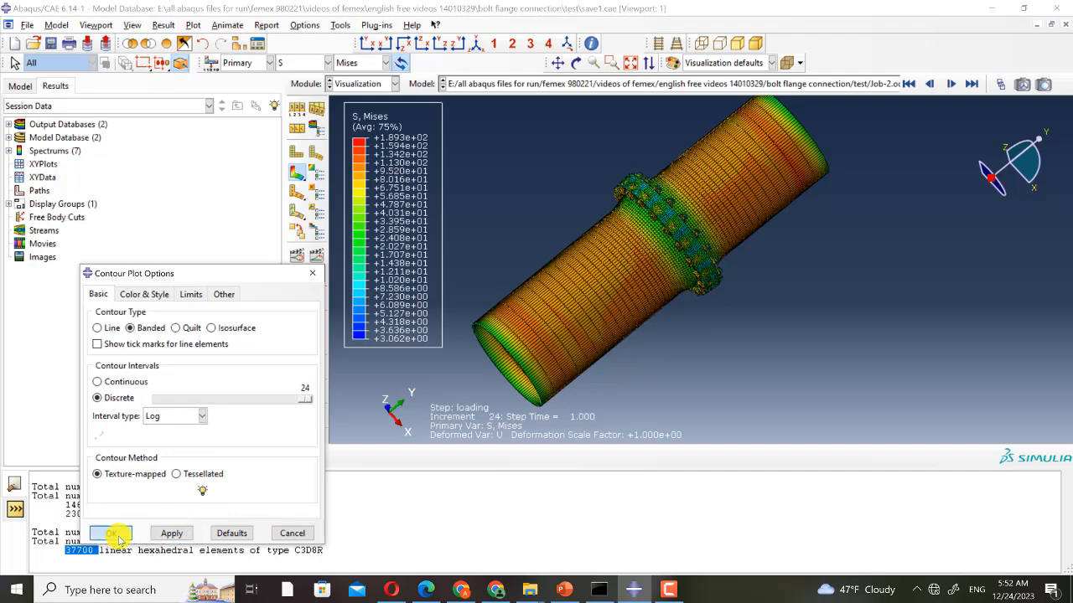
click(111, 533)
- Change the plot's visible edges to feature edges only in the common plot options
key(ctrl+alt)
ctrl+alt+drag(723, 327, 708, 233)
scroll(700, 243, up, 4)
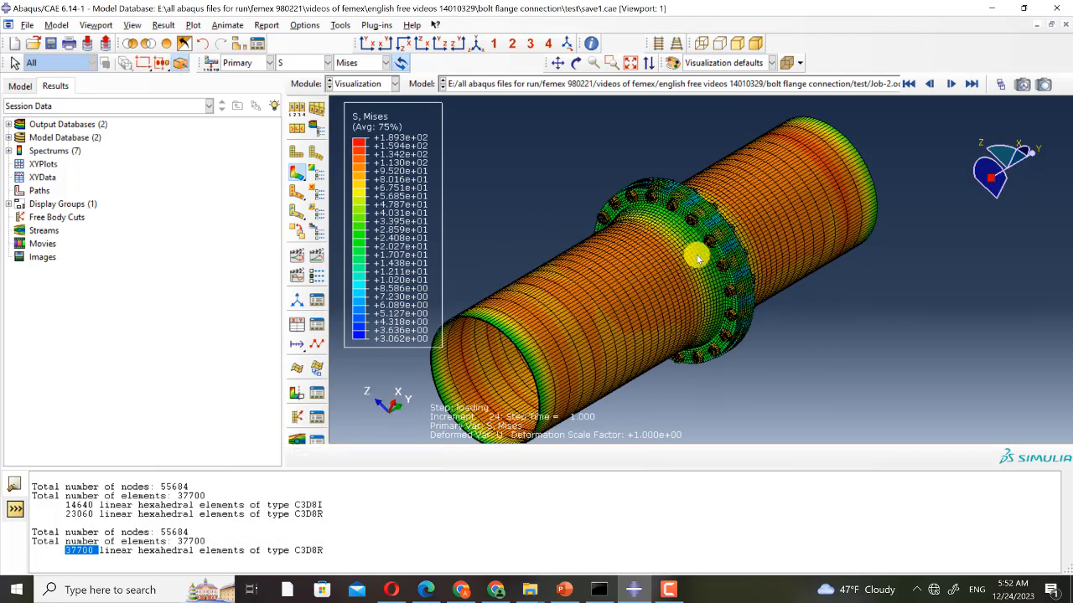
click(318, 175)
click(320, 256)
click(299, 122)
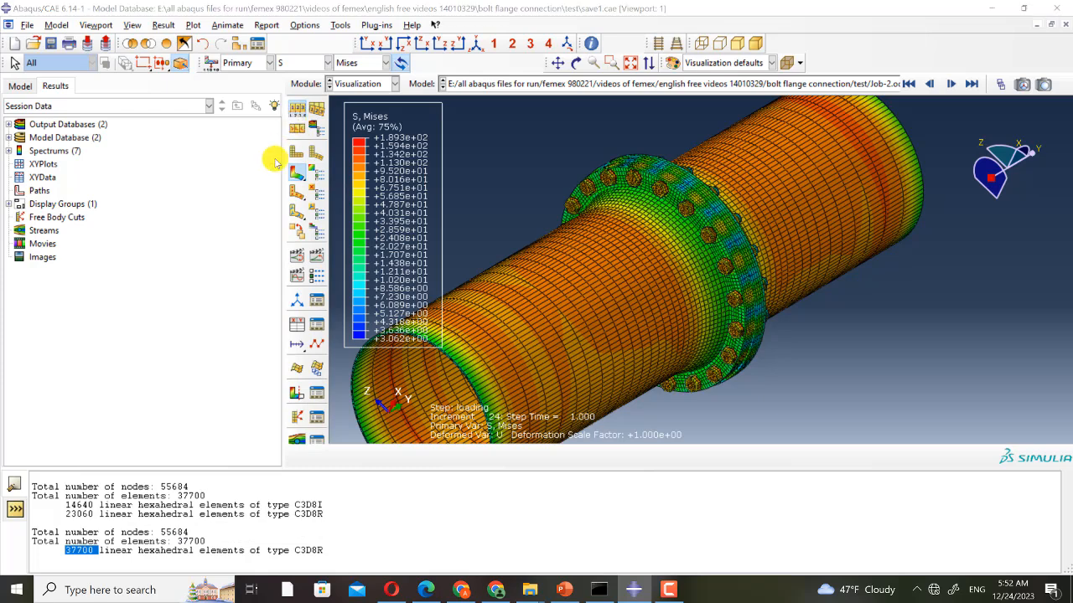
click(239, 226)
click(176, 399)
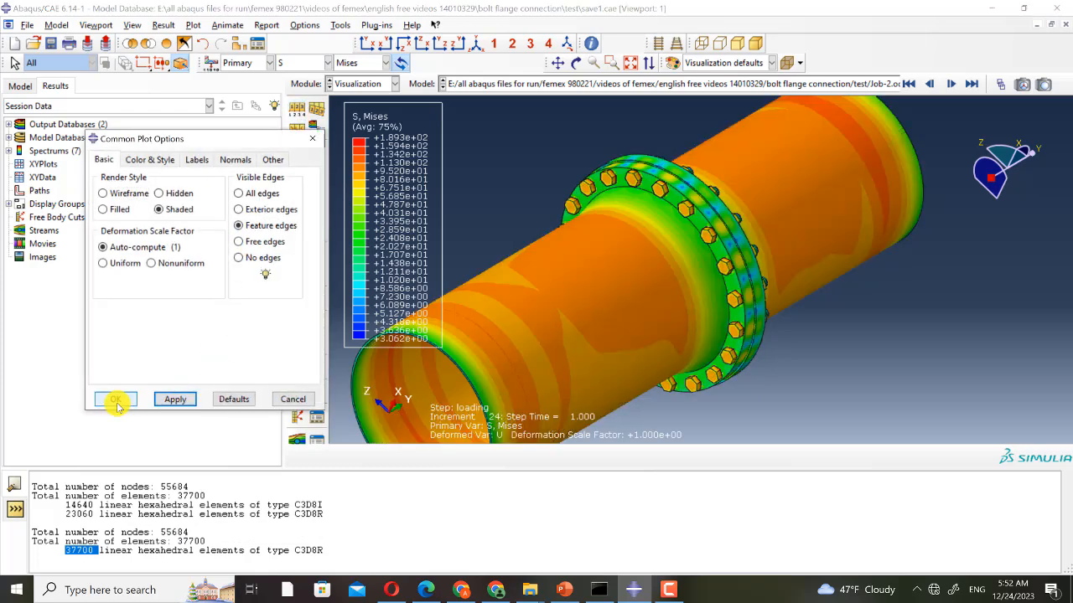
click(116, 399)
- Step through the result frames from the pre tension step, through fixation, to the final loading frame 24
scroll(662, 237, down, 3)
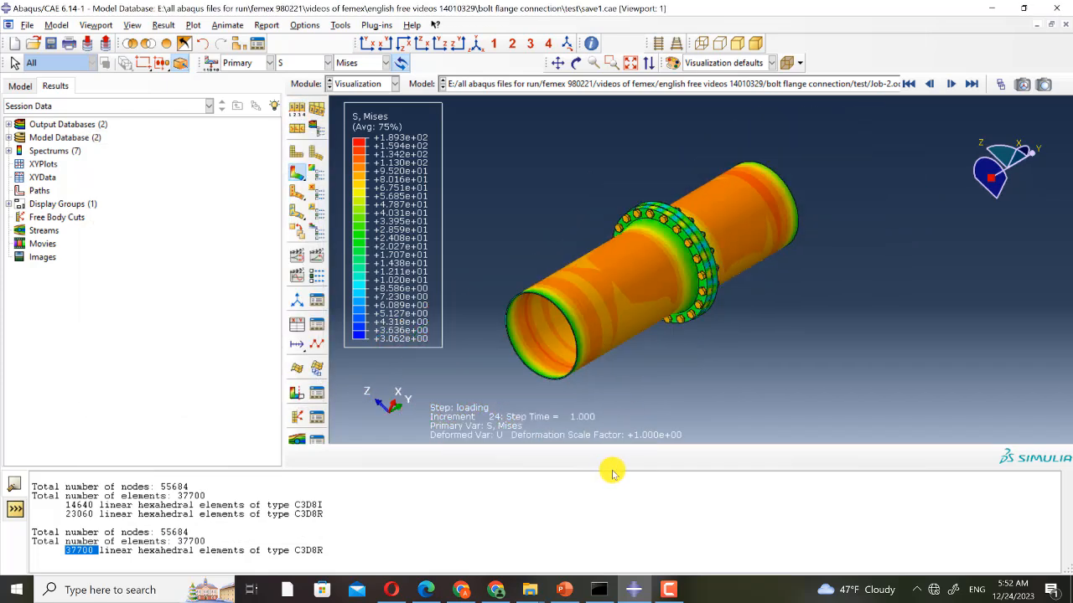
drag(612, 474, 620, 521)
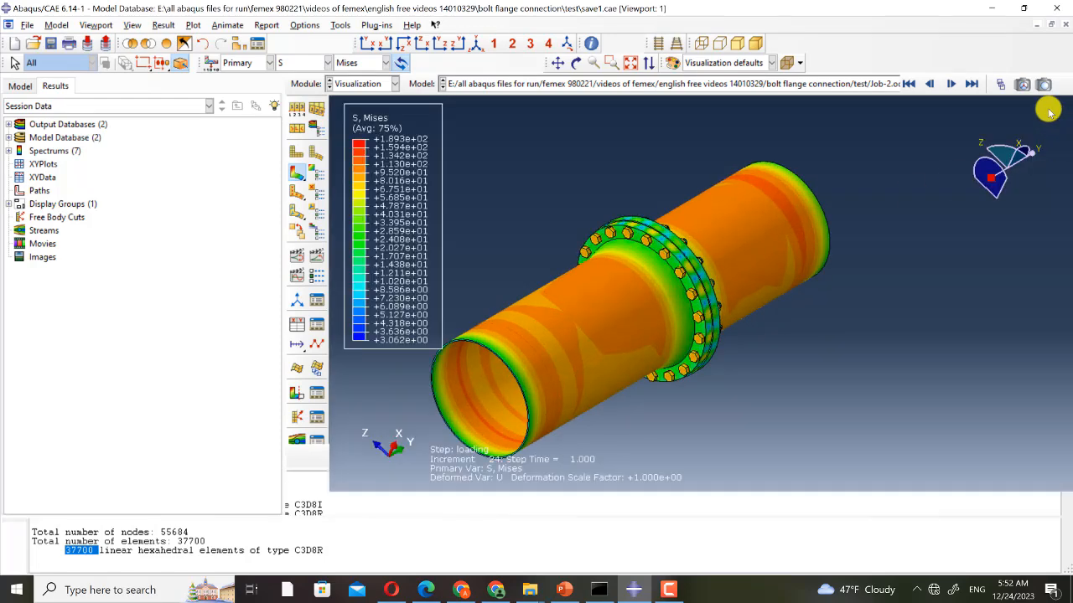
click(999, 84)
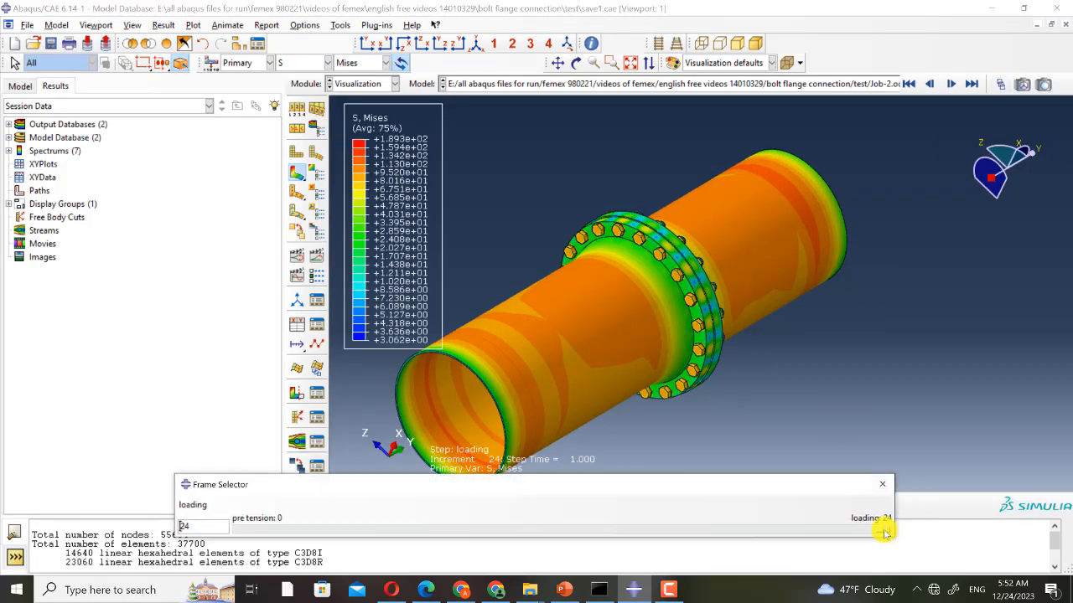
drag(884, 533, 231, 545)
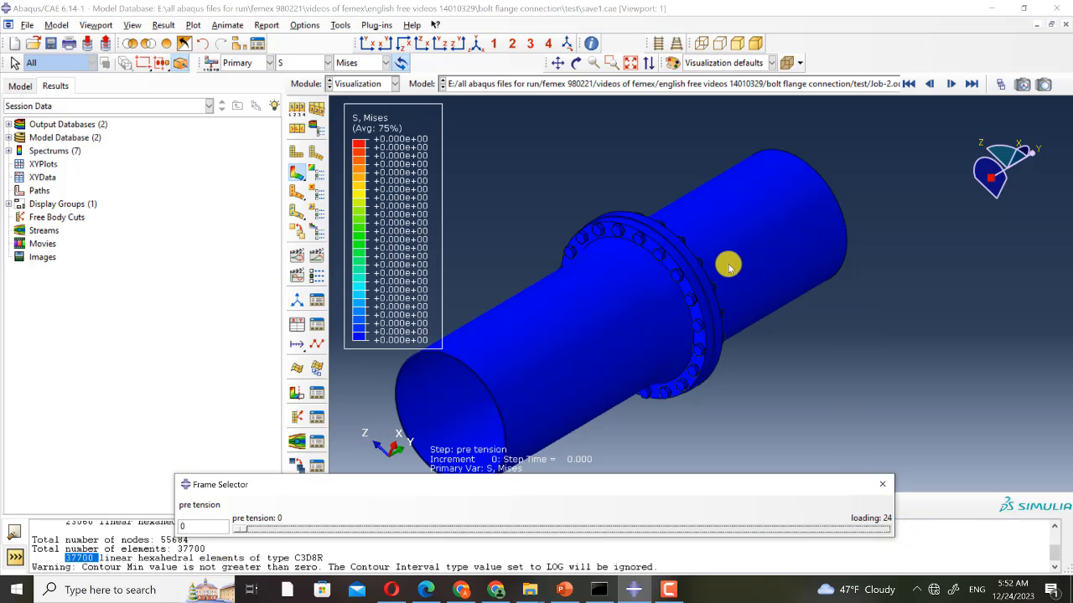
scroll(729, 267, up, 2)
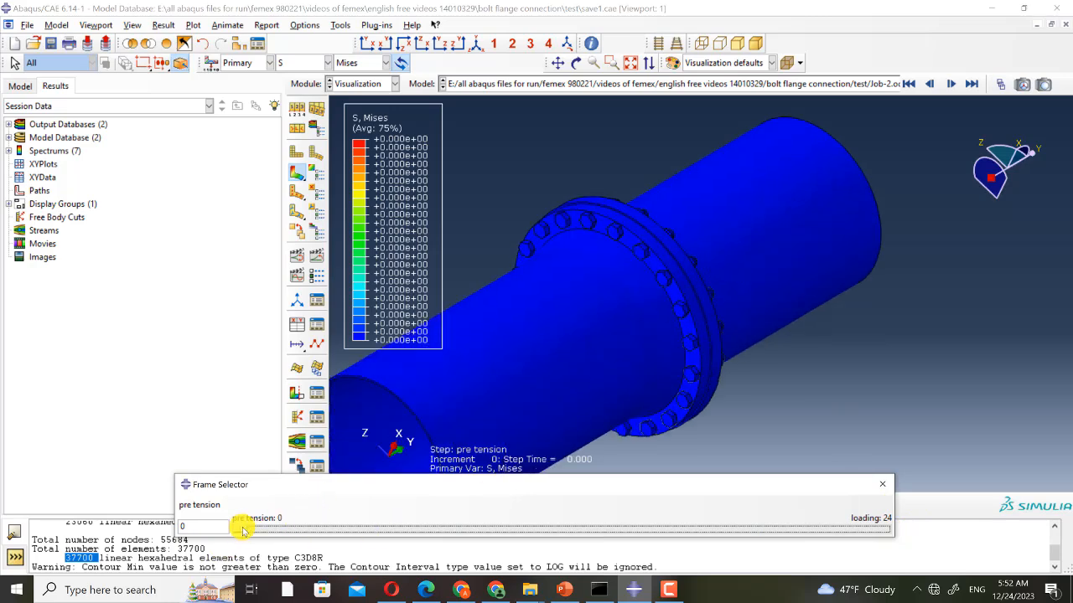
drag(242, 529, 454, 534)
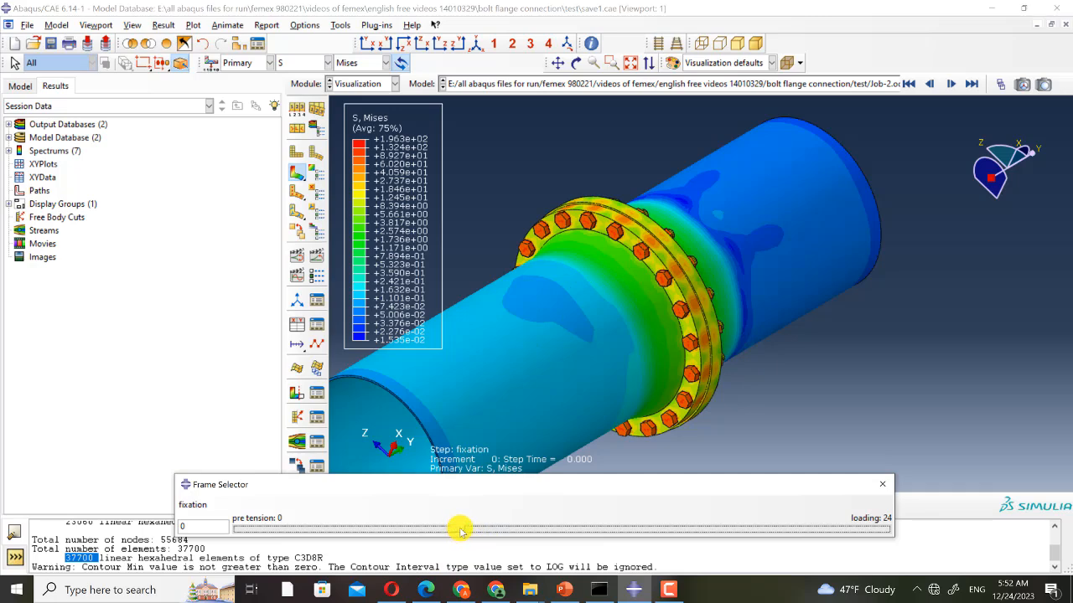
drag(460, 530, 680, 545)
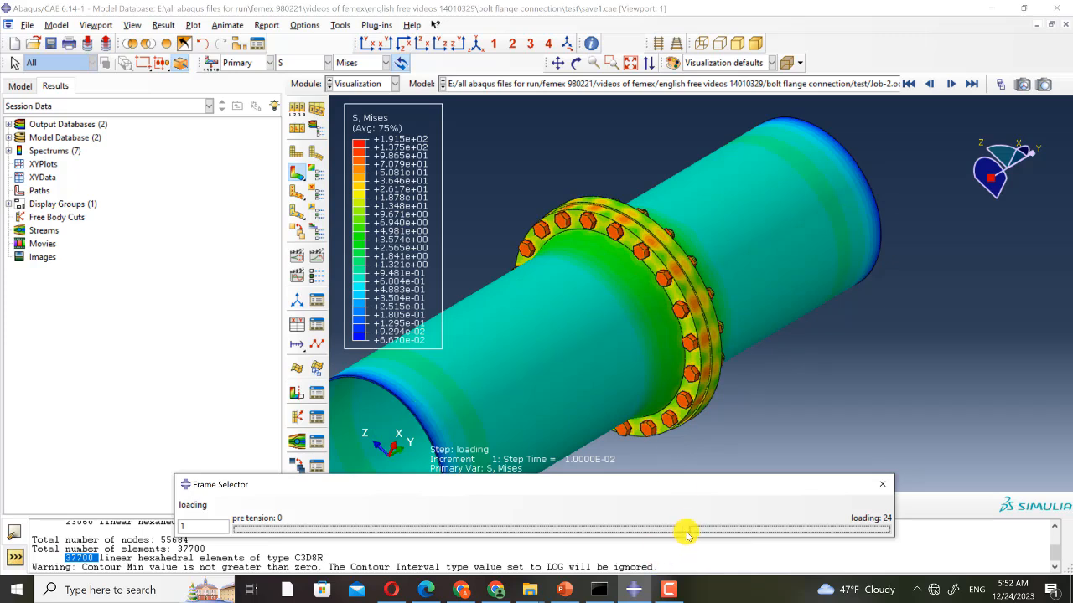
drag(685, 532, 885, 532)
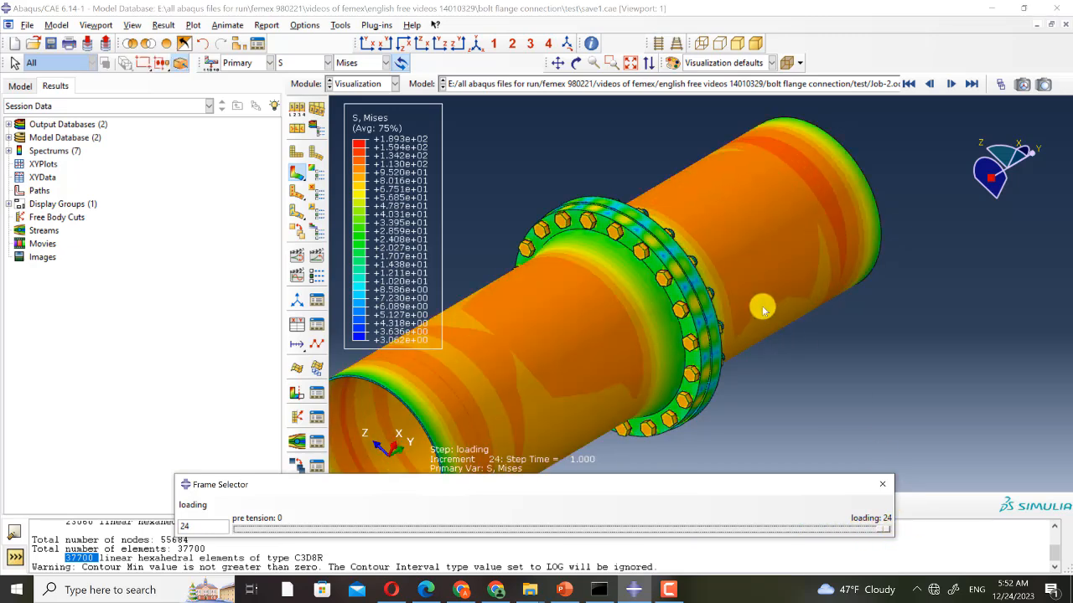
scroll(763, 310, up, 3)
ctrl+alt+drag(713, 371, 743, 270)
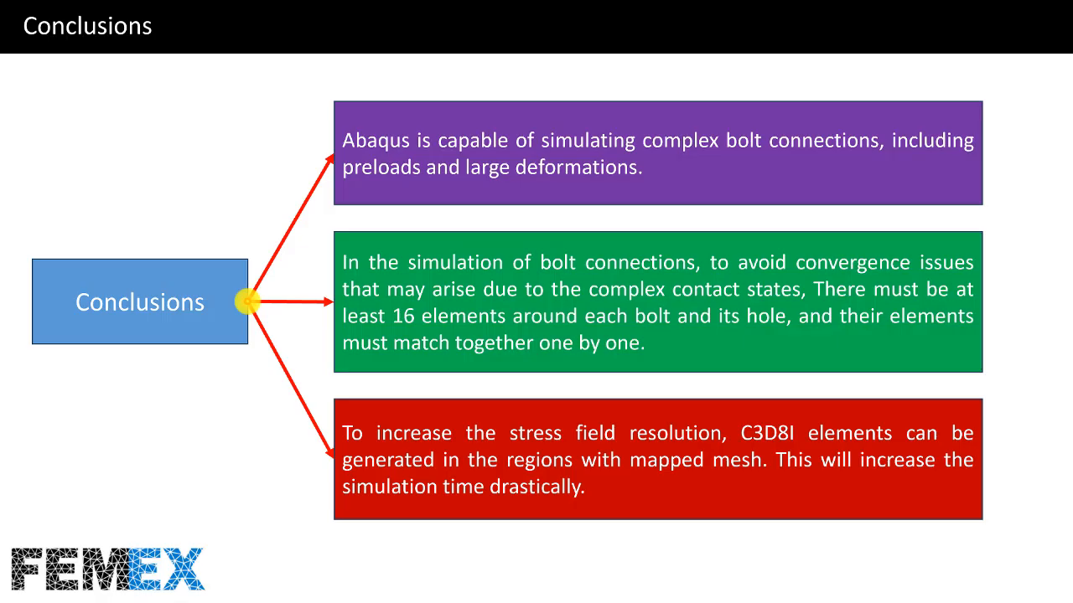